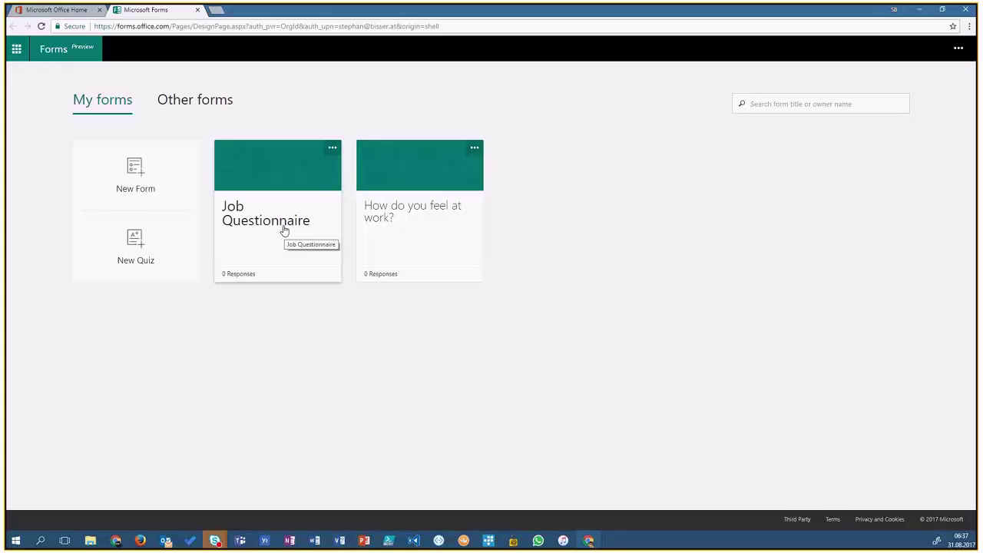
- Open the Job Questionnaire form and look through its existing questions
left_click(284, 230)
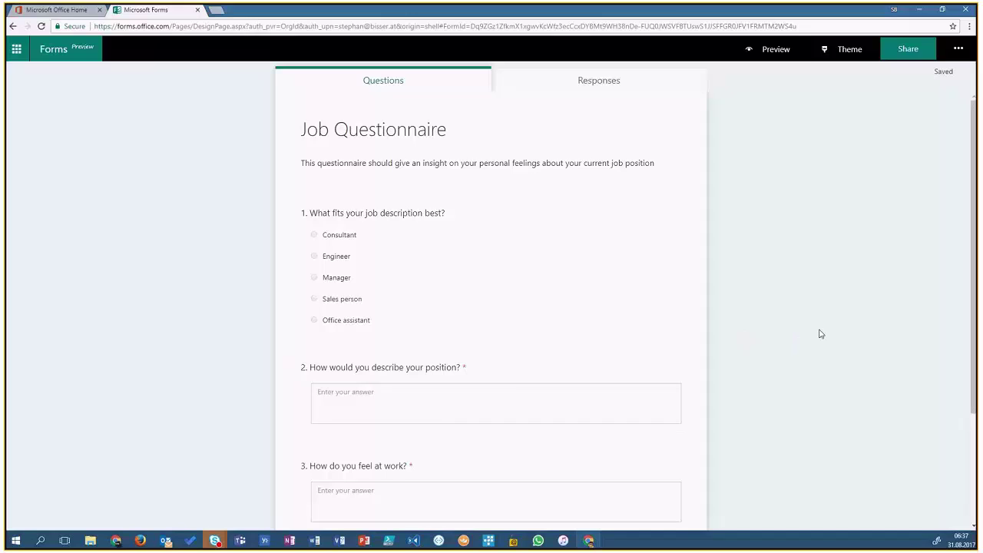
scroll(820, 334, "down", 1)
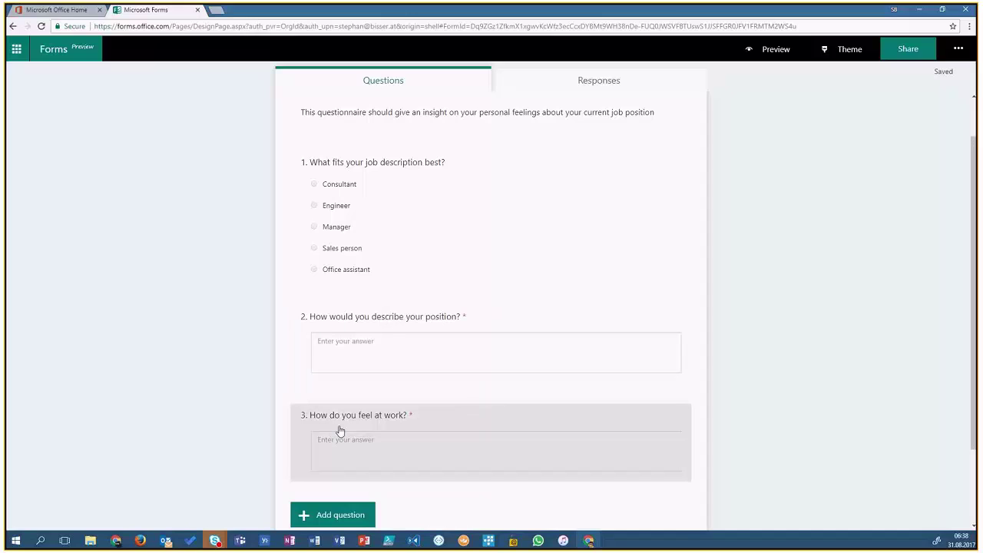
scroll(200, 423, "down", 2)
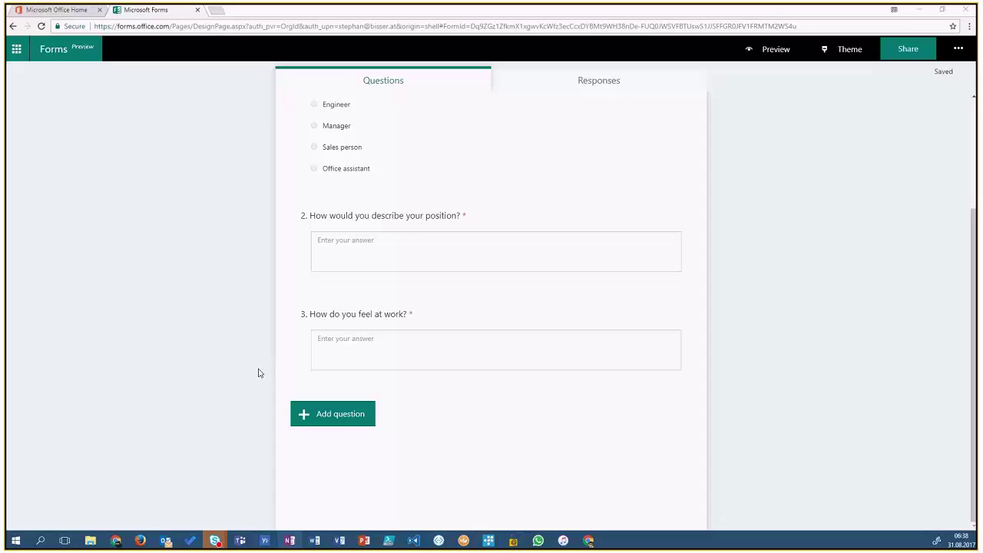
- Add a Rating question titled "How would you rate yourself concerning your work's performance?" to the end of the form
left_click(326, 422)
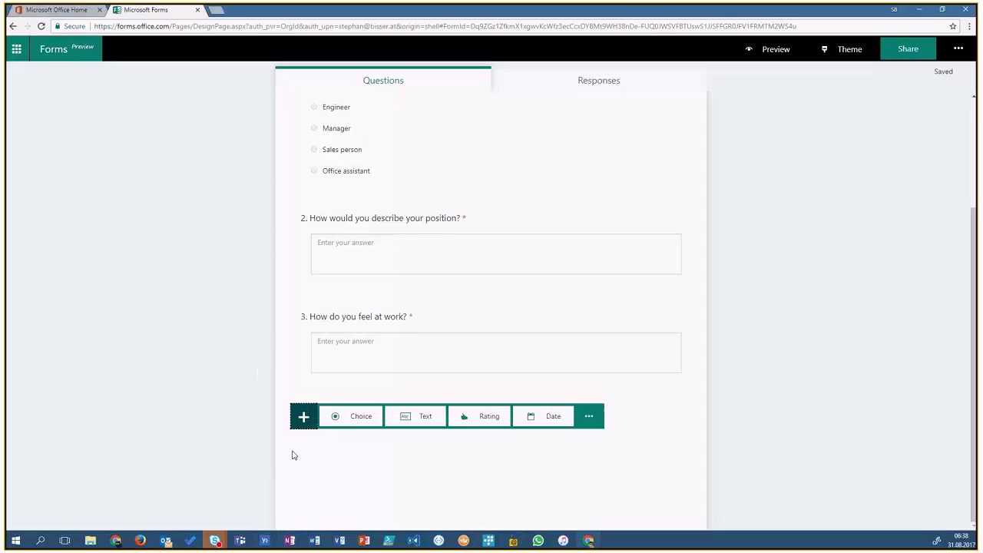
left_click(481, 419)
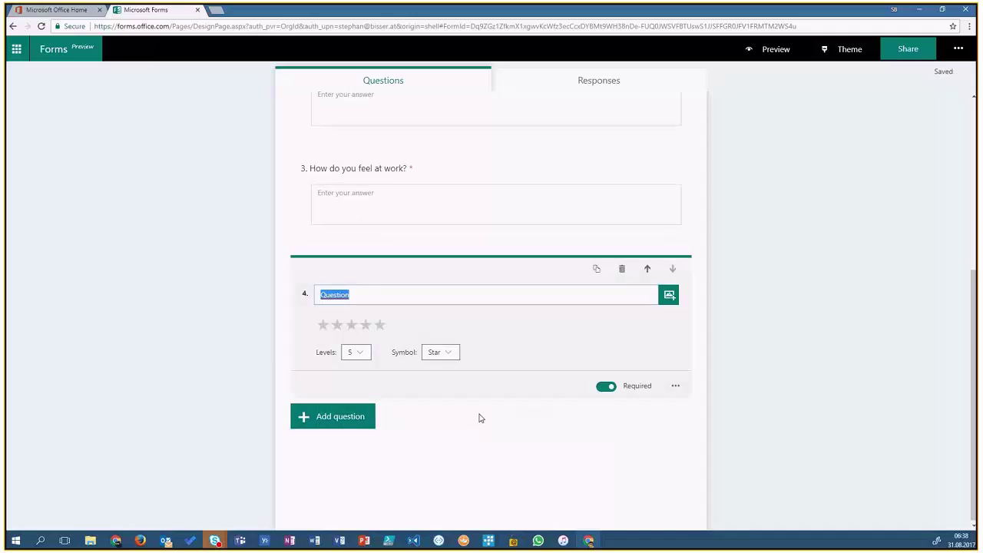
type("How would you rate yourself concerning your work's performance?")
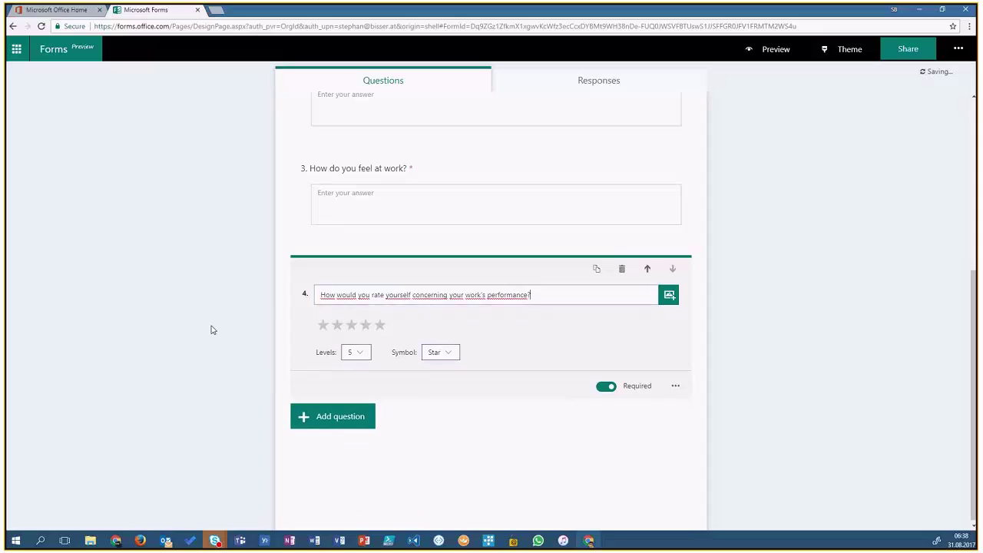
left_click(228, 368)
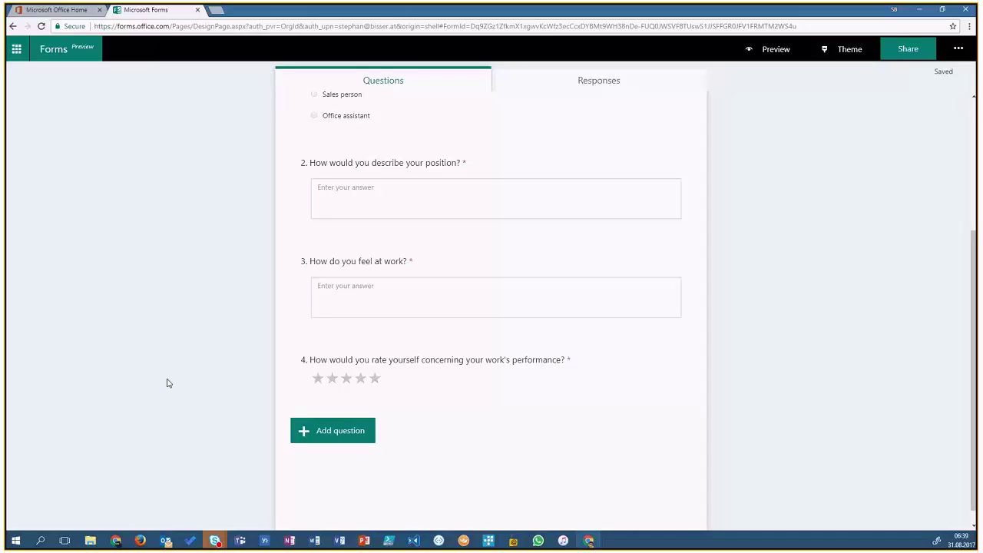
- Examine the level and symbol choices offered for the rating in question 4
left_click(295, 375)
left_click(357, 418)
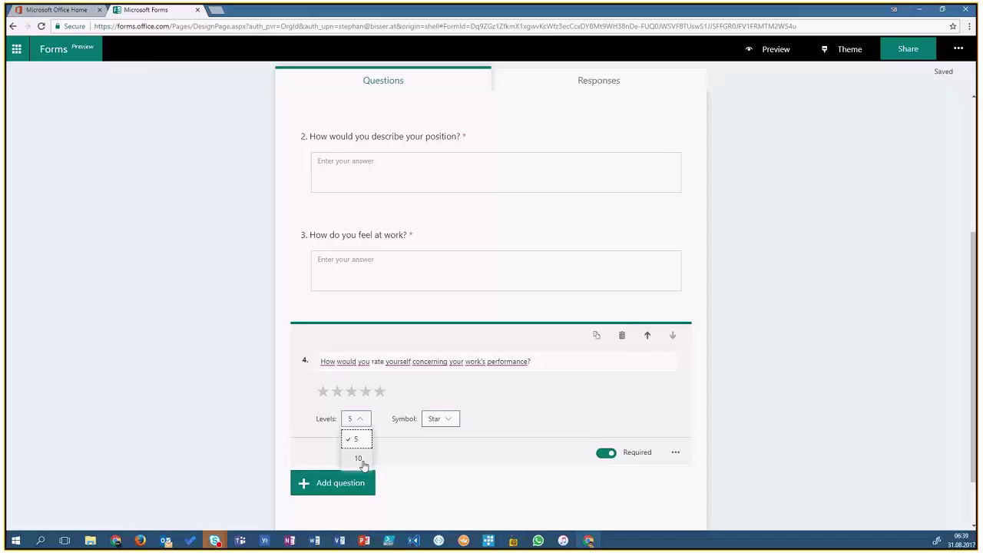
left_click(442, 421)
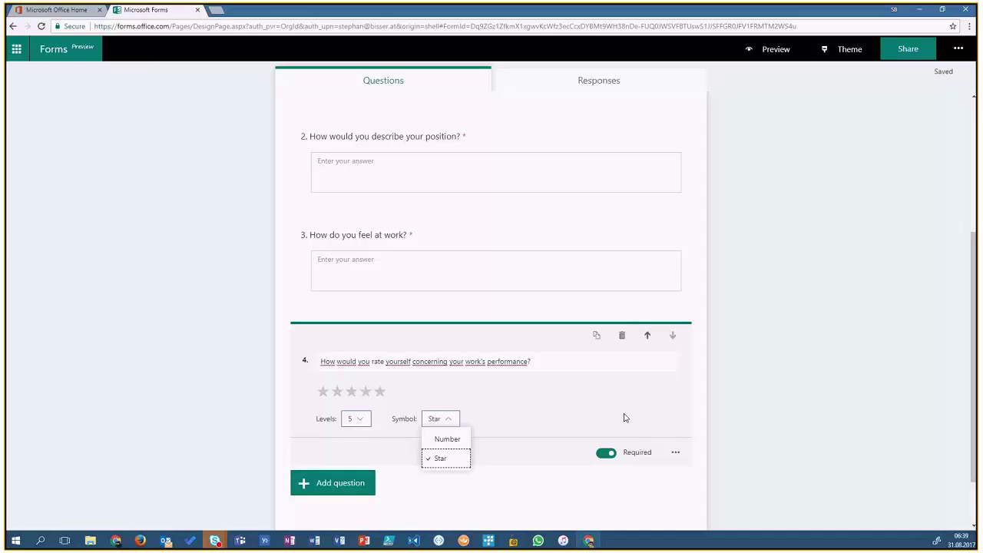
scroll(774, 402, "up", 3)
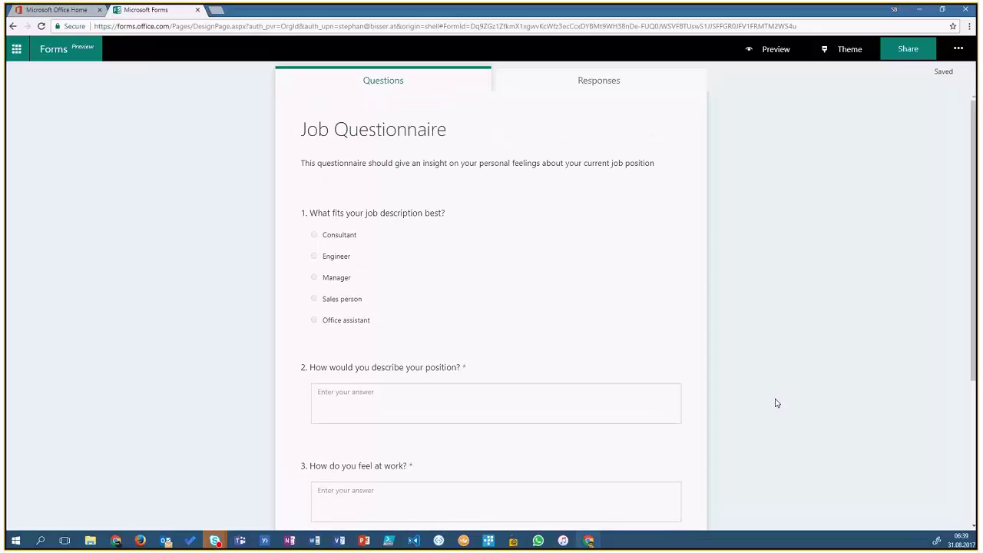
scroll(775, 403, "down", 3)
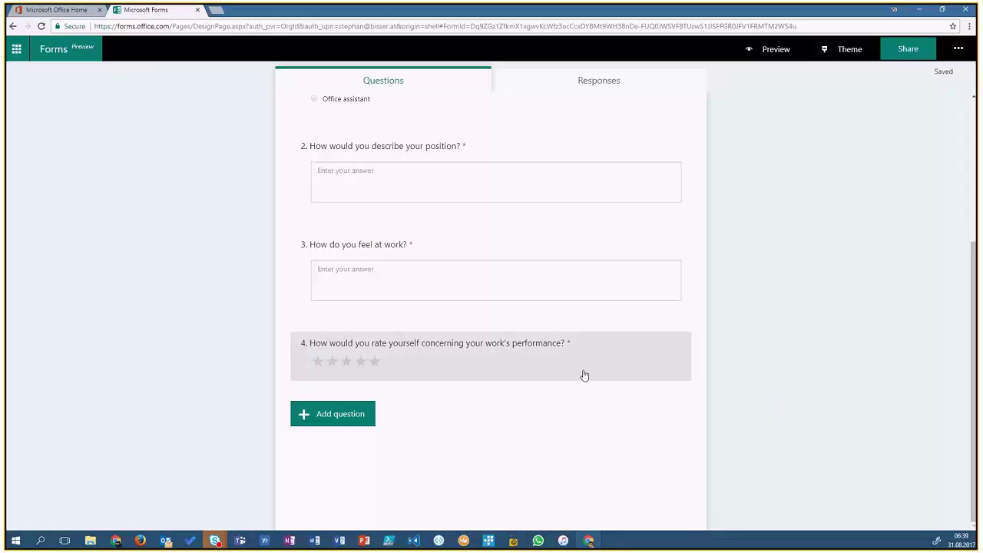
- Switch the Required setting of question 4 off and back on
left_click(552, 363)
scroll(552, 360, "down", 1)
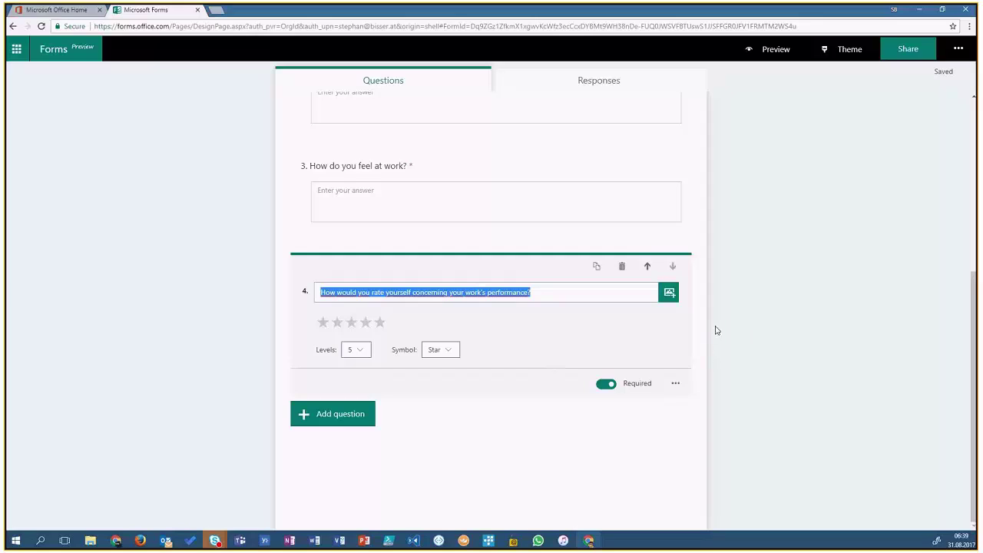
left_click(671, 338)
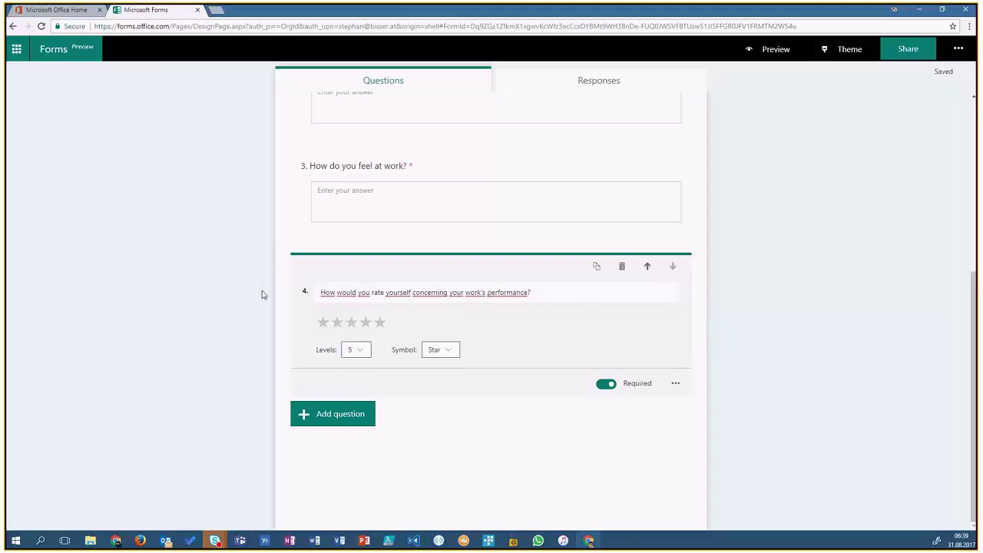
left_click(606, 384)
left_click(607, 384)
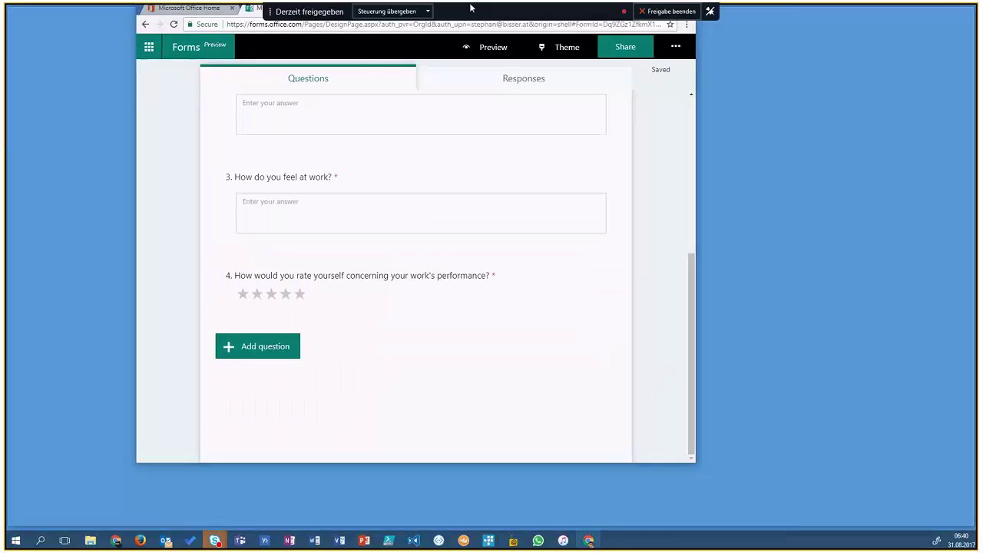
- Add a Choice question titled "Which of the following answers fits best?" after question 4
left_click_drag(470, 11, 494, 9)
left_click(273, 359)
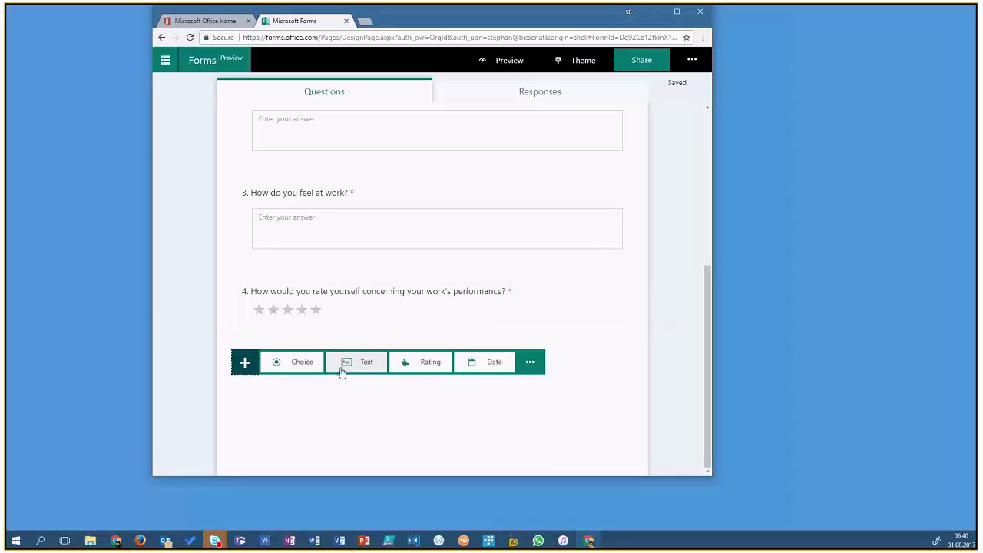
left_click(530, 366)
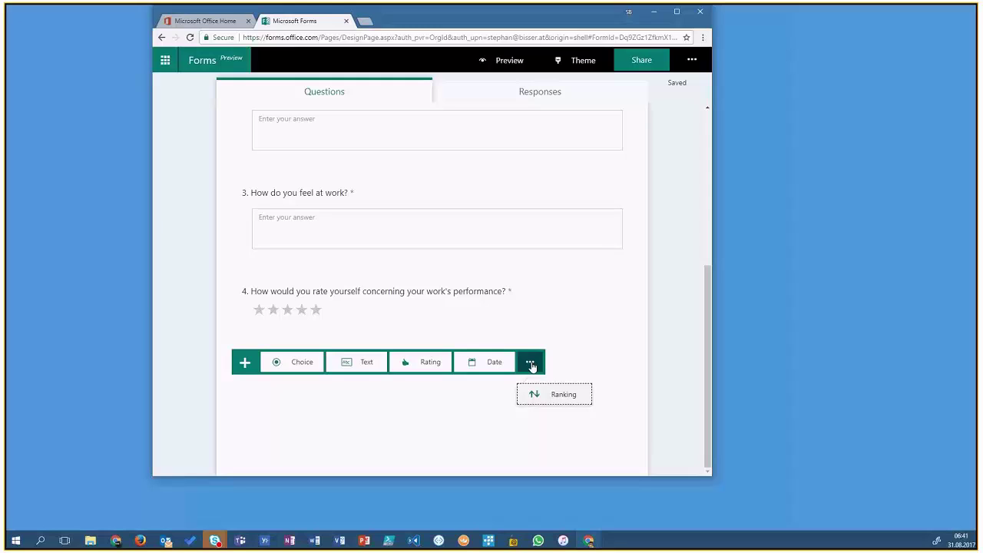
left_click(308, 373)
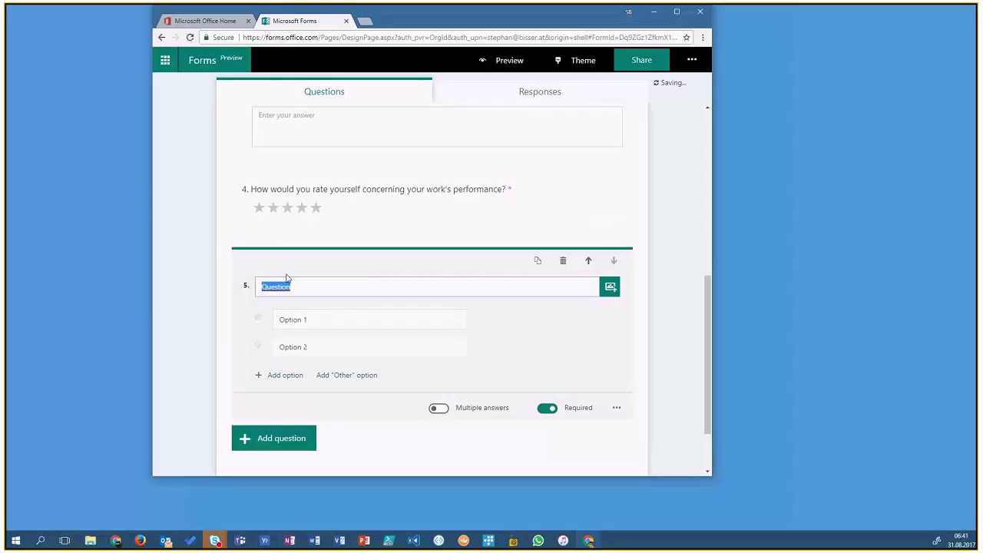
type("Which of the following answers fits best?")
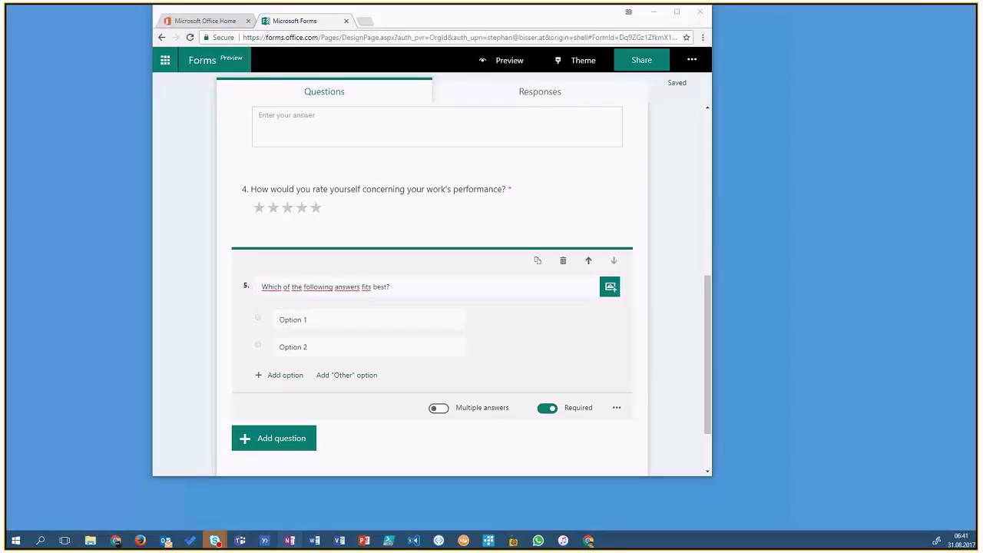
- Set the first two answer options of question 5 to "I love what I am doing" and "I like what I am doing"
left_click(280, 320)
type("I love what I am doing")
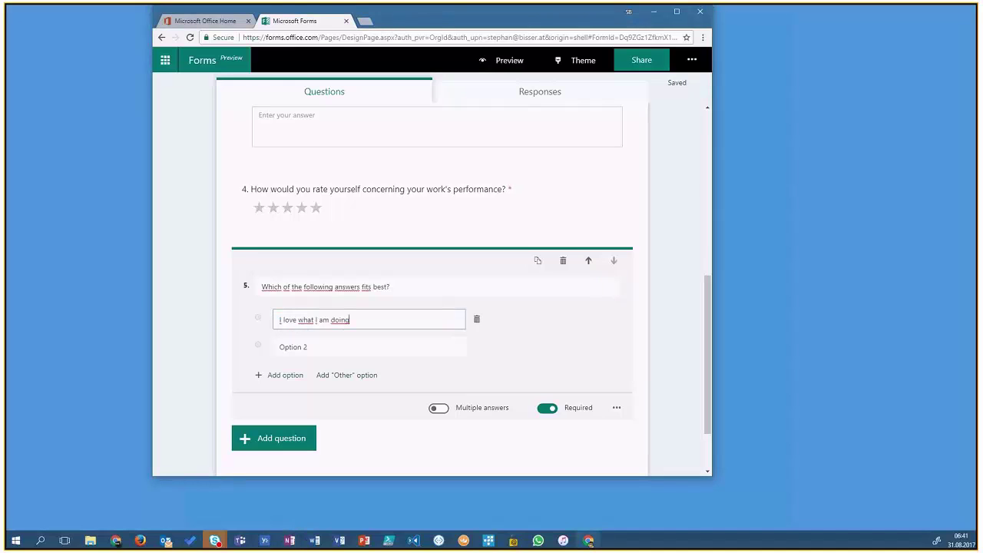
key("alt+Tab")
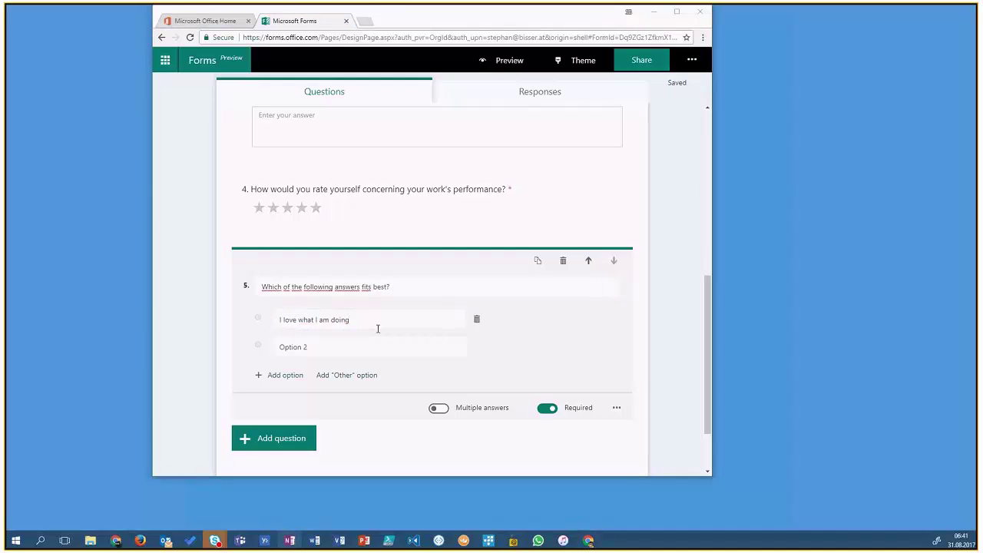
left_click(362, 344)
type("I like what I am doing")
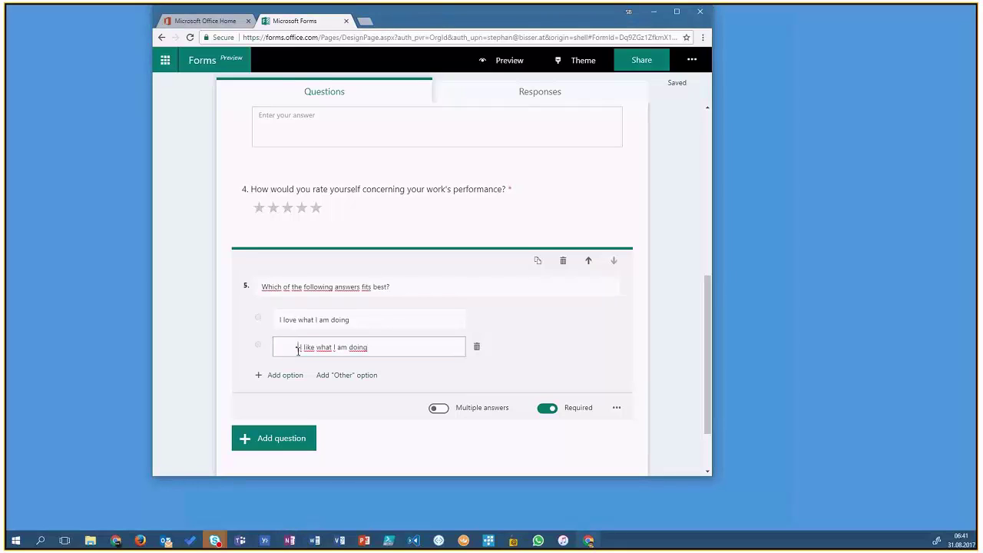
left_click_drag(298, 350, 280, 348)
key("BackSpace")
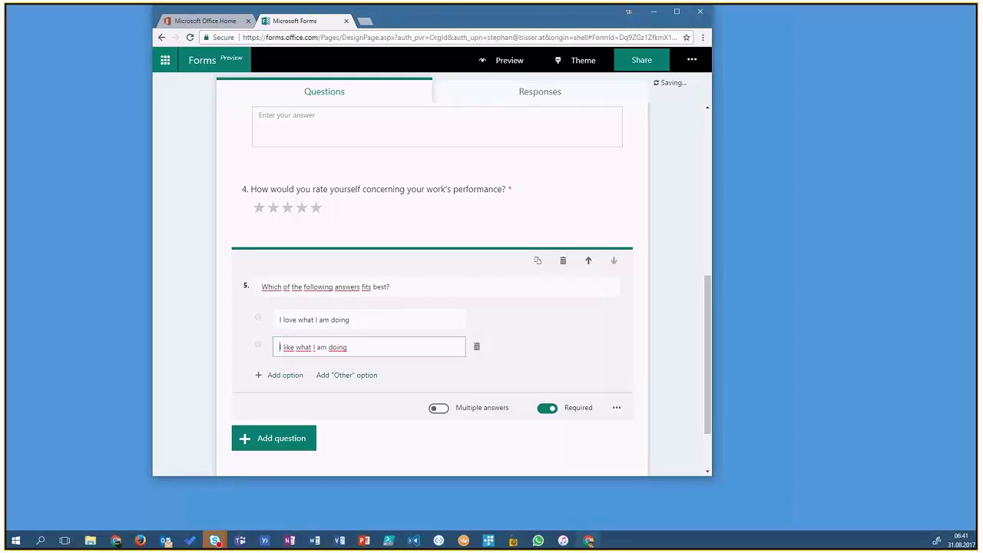
key("alt+Tab")
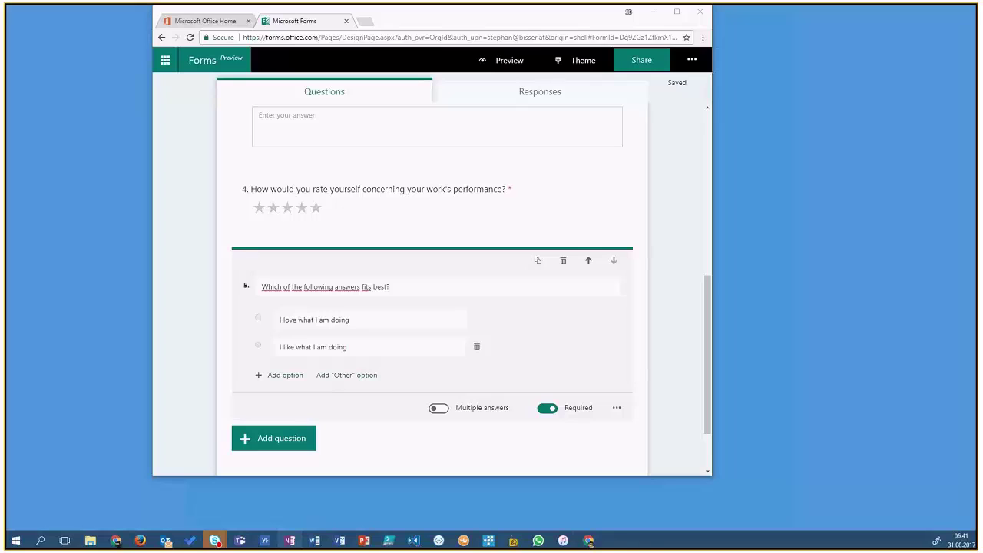
- Add a third answer option "I hate what I am doing" to question 5 and finish editing it
left_click(283, 375)
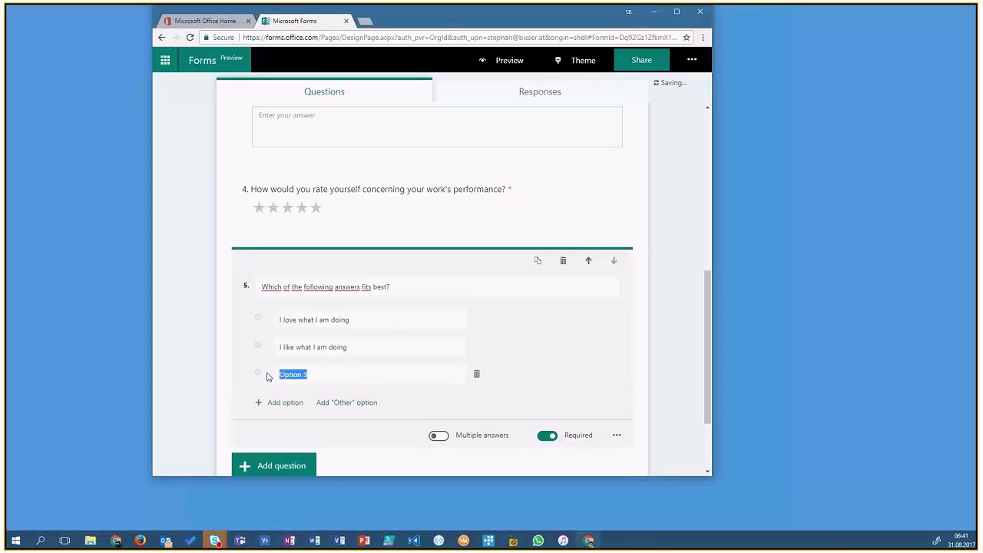
type("I hate what I am doing")
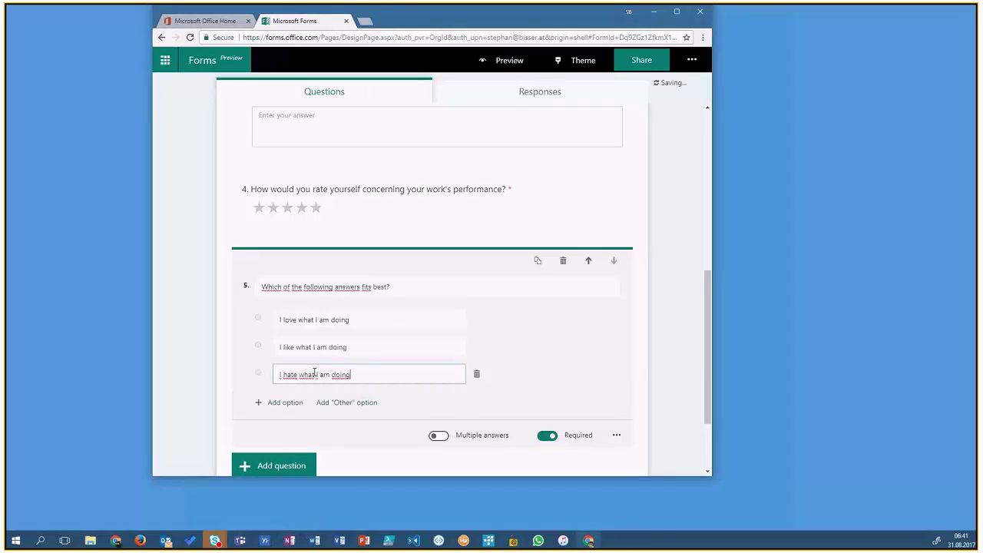
left_click(199, 354)
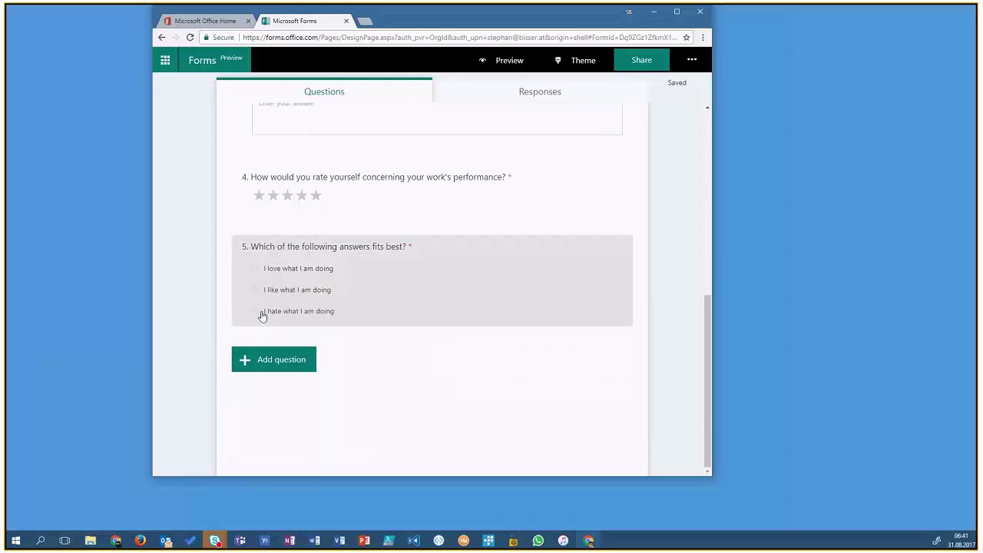
- Try allowing multiple answers for question 5, then restore single-answer selection
left_click(502, 311)
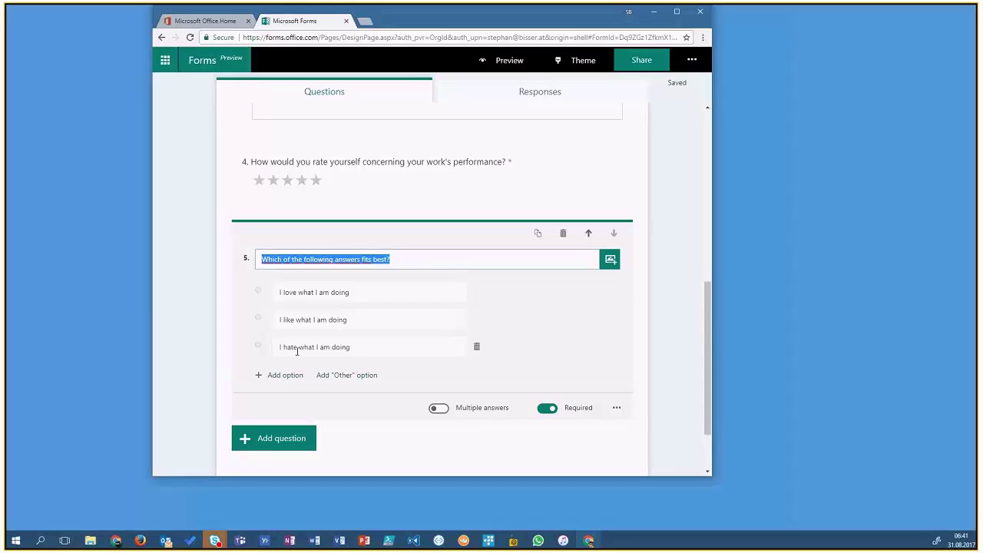
left_click(438, 411)
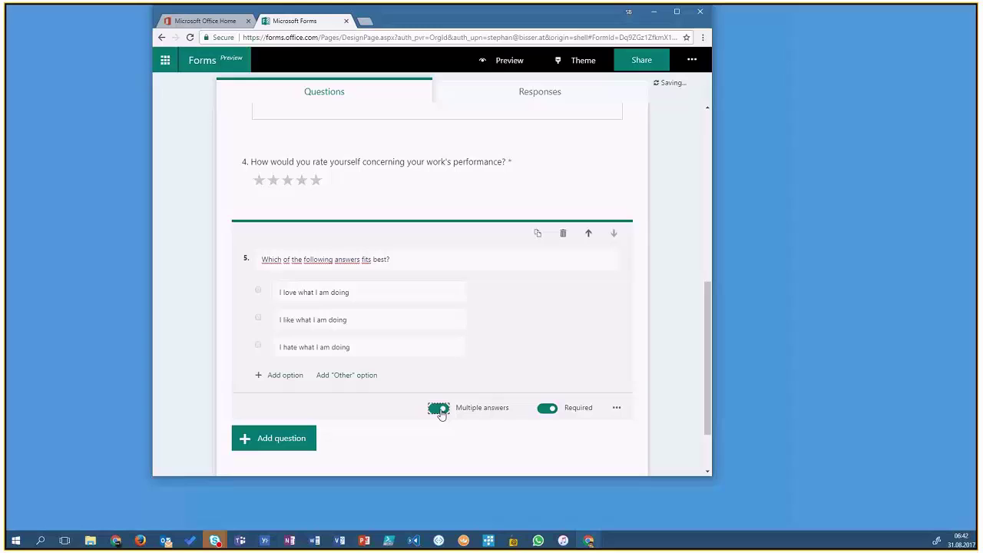
left_click(440, 412)
left_click(439, 411)
left_click(439, 411)
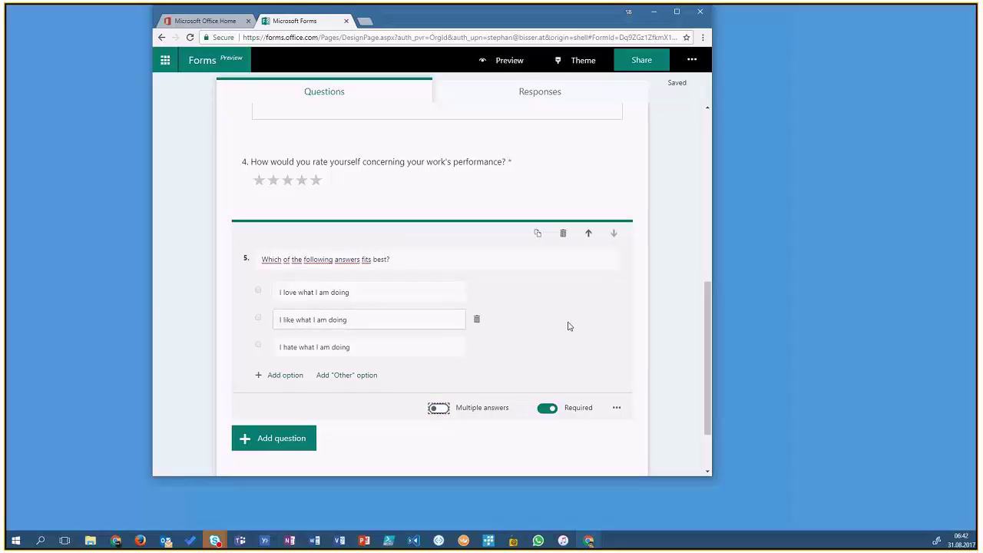
left_click(676, 322)
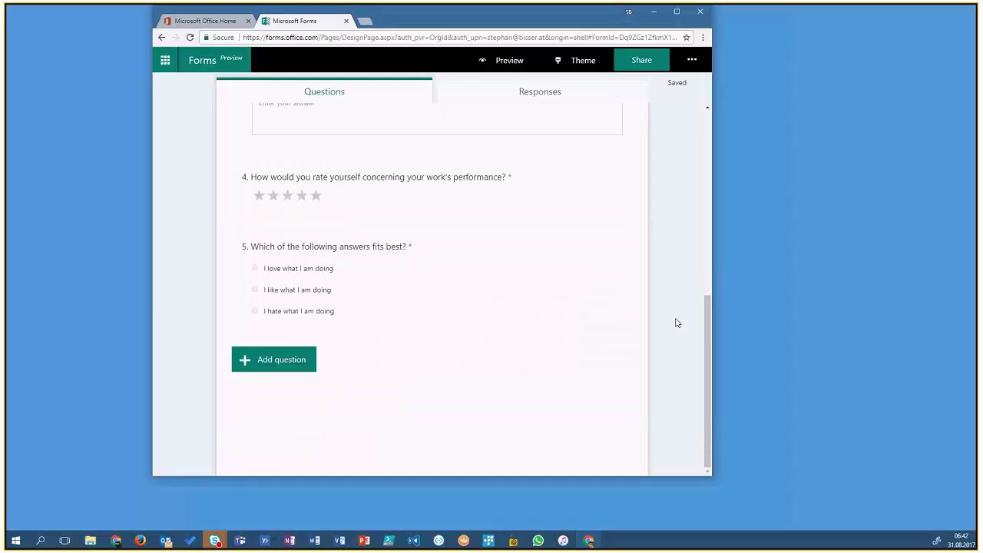
- Reopen question 5 to examine its media insertion option, then close it and look over the form's questions
left_click(395, 285)
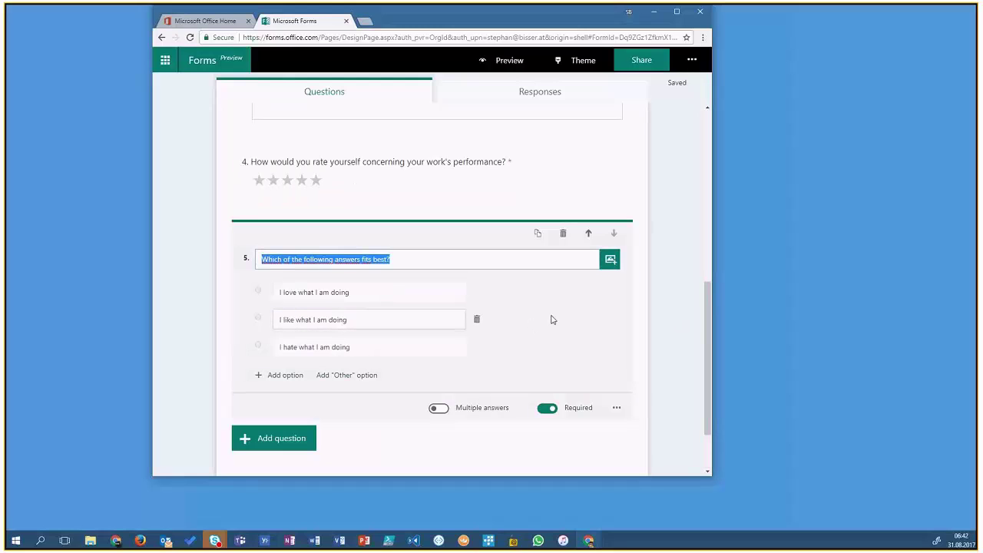
left_click(512, 263)
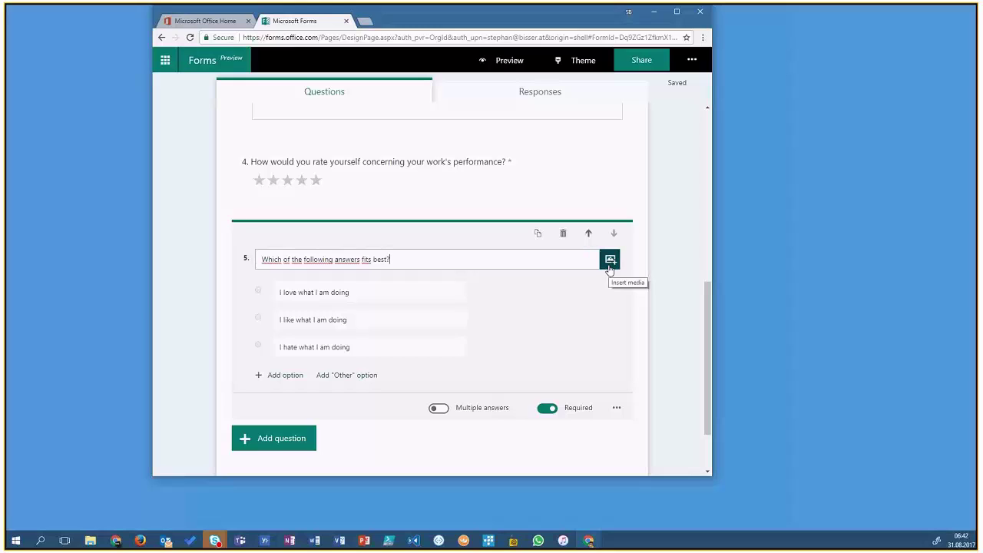
left_click(662, 320)
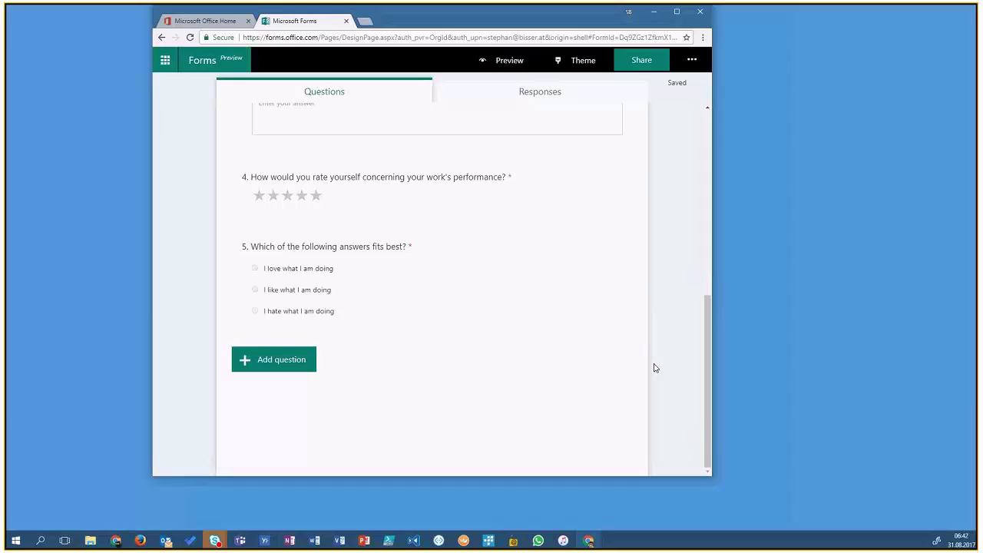
scroll(655, 368, "up", 1)
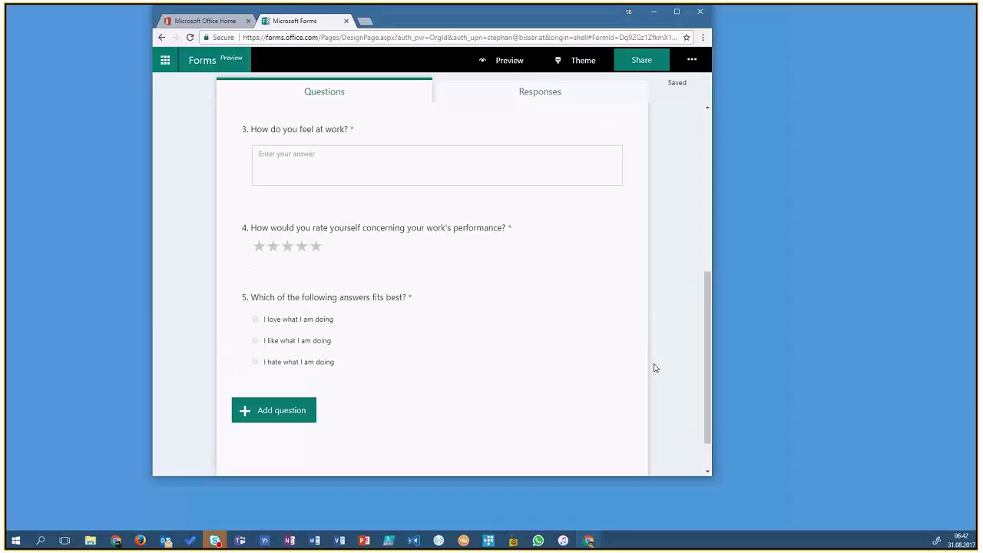
scroll(655, 368, "up", 1)
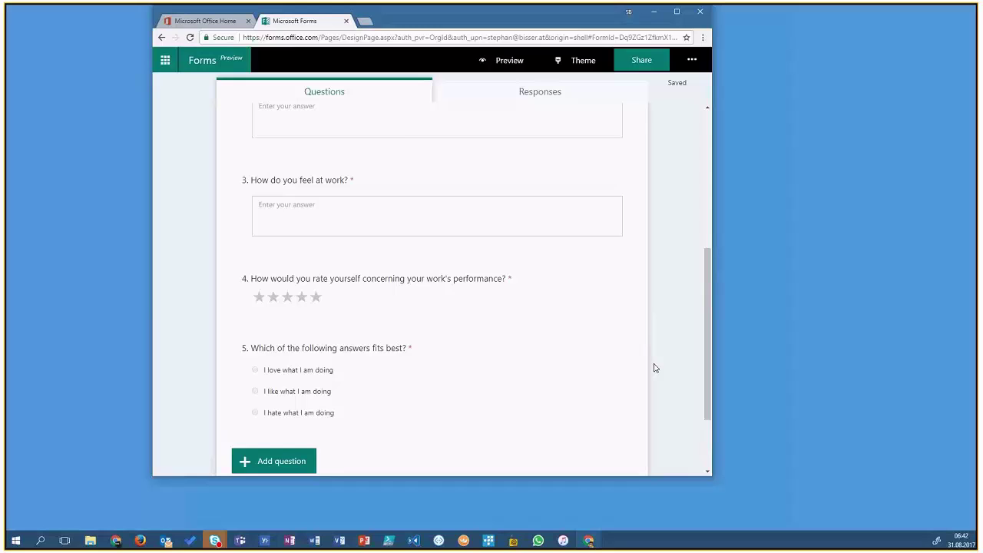
- Apply the purple office theme with the desk and wall clock to the Job Questionnaire form
scroll(655, 368, "up", 6)
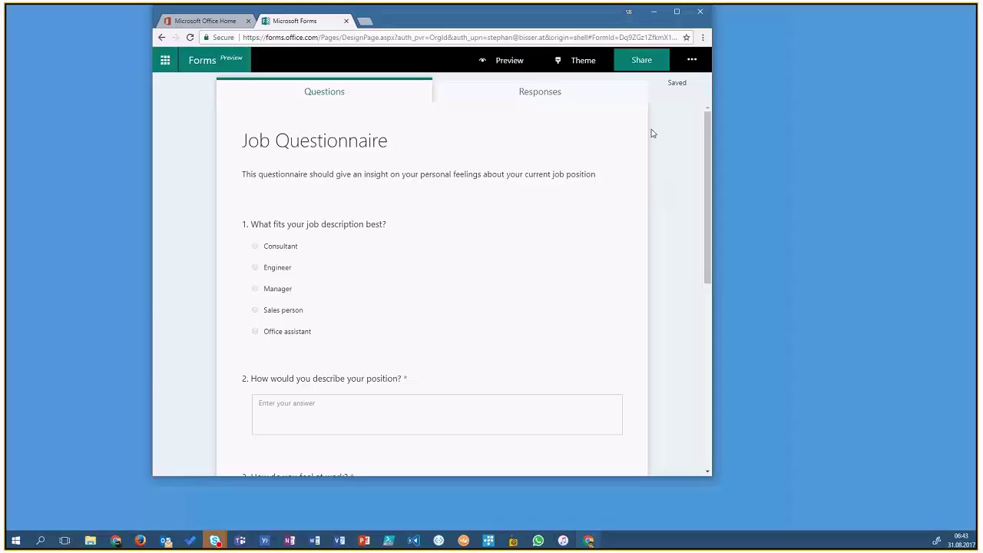
left_click(589, 67)
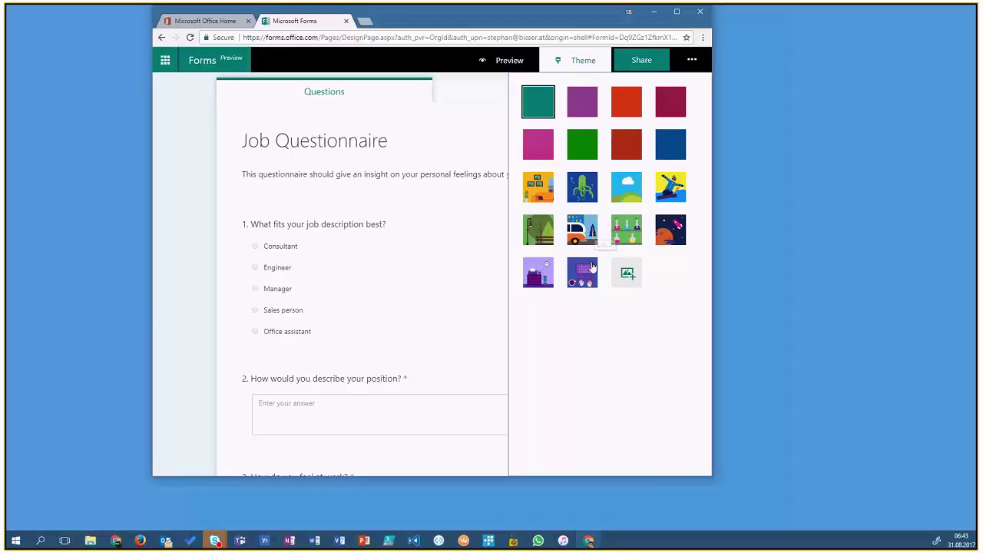
left_click(537, 273)
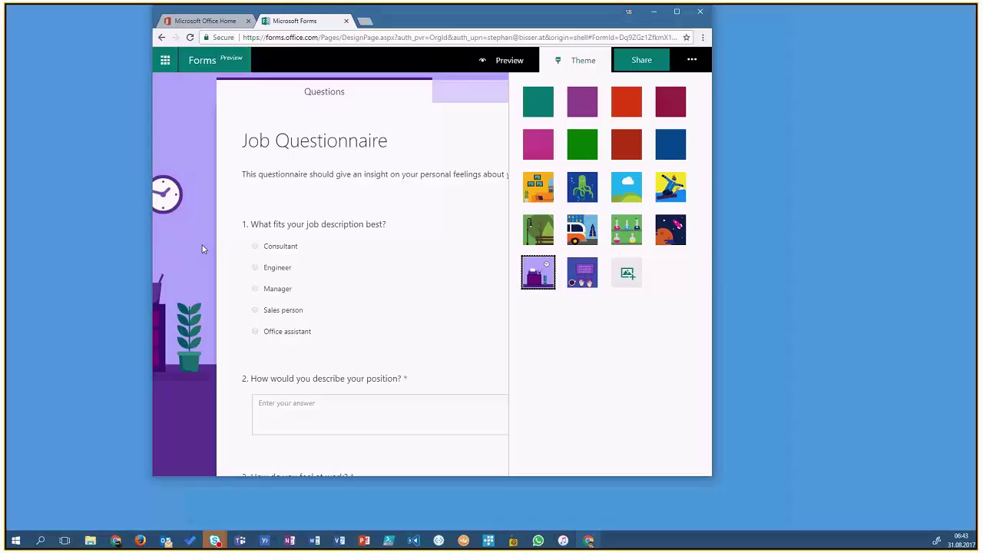
left_click(203, 248)
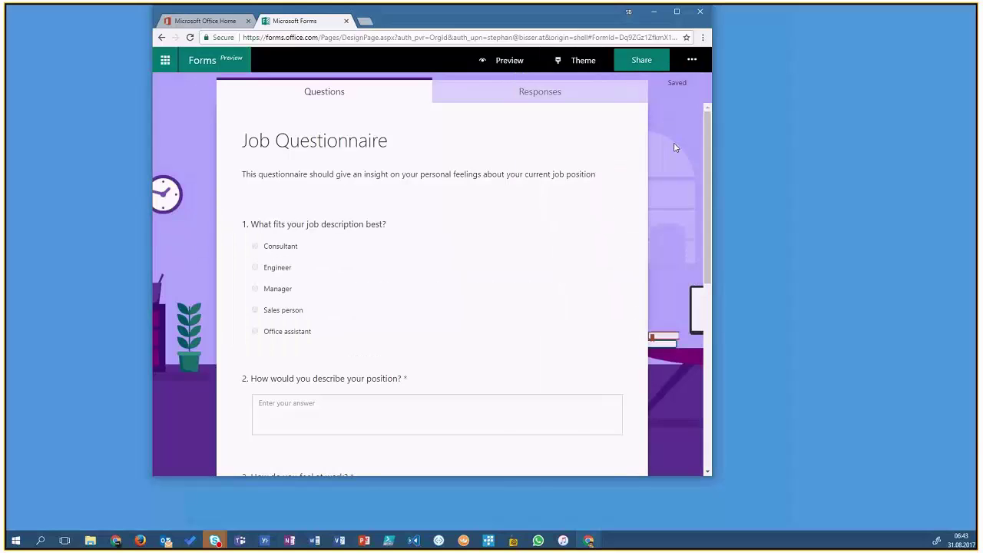
- Examine the Bing image search for a custom theme background, then close it without choosing an image
left_click(592, 61)
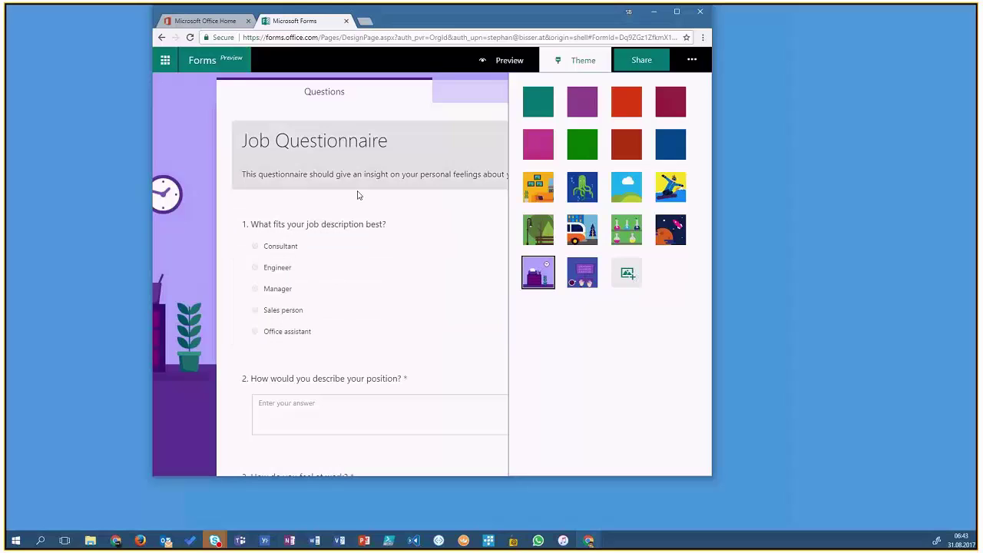
left_click(631, 278)
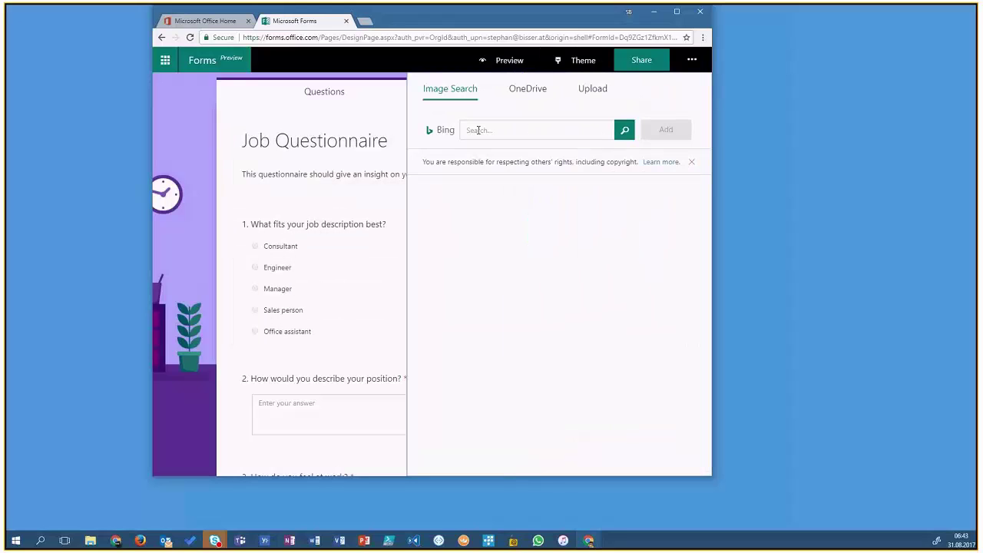
left_click(498, 130)
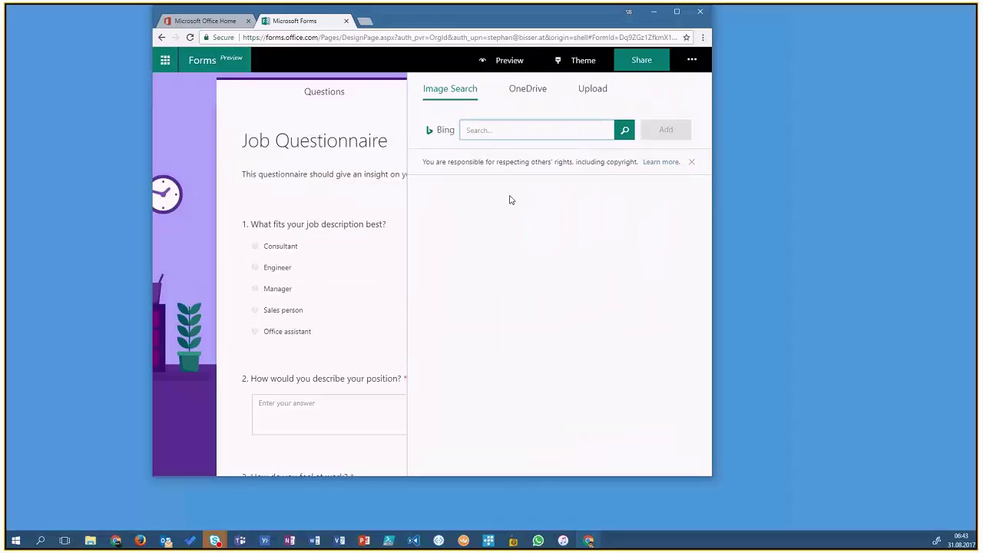
left_click(165, 196)
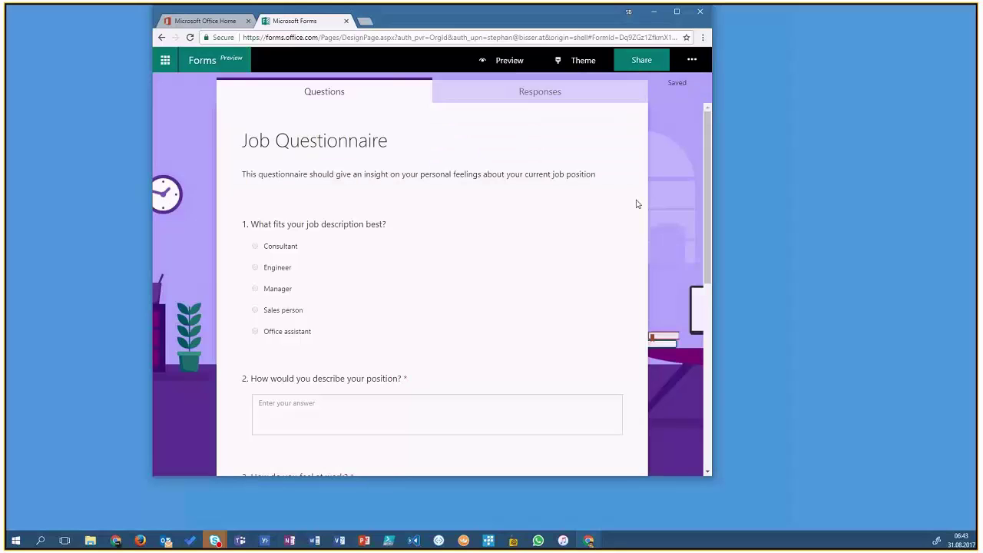
- Widen the browser window to reveal more of the themed background and reposition it on the desktop
scroll(636, 204, "down", 1)
scroll(636, 202, "up", 1)
left_click(635, 62)
left_click_drag(713, 96, 924, 94)
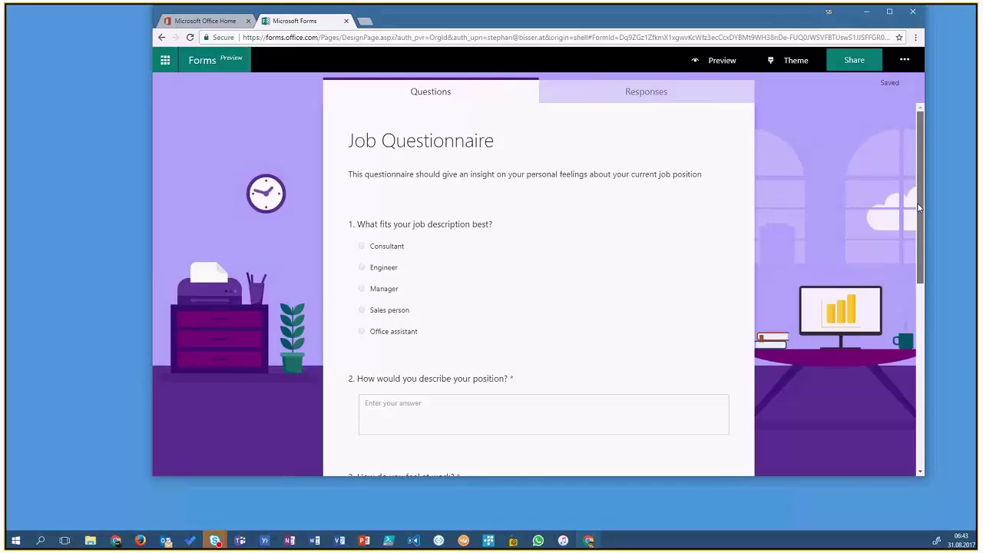
left_click_drag(918, 207, 912, 240)
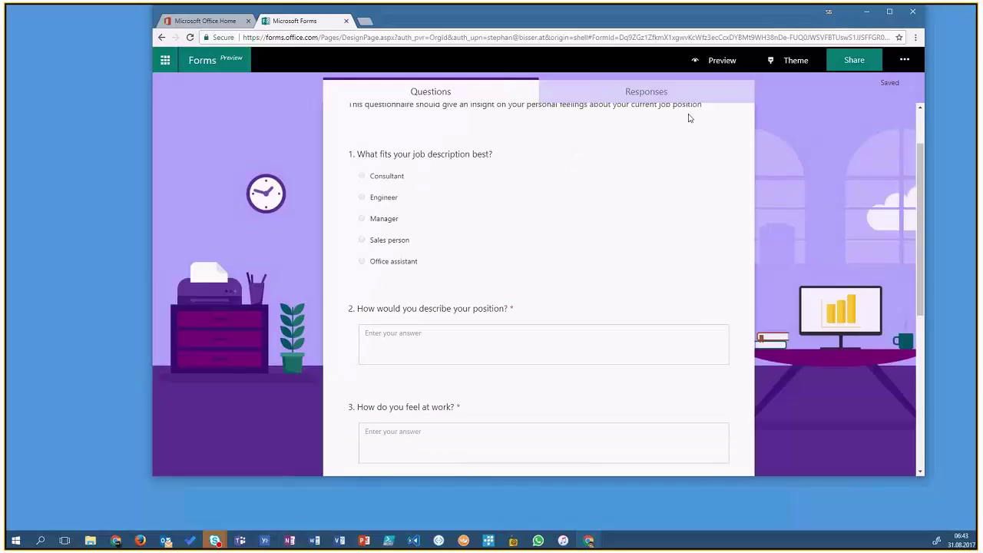
left_click_drag(569, 18, 428, 34)
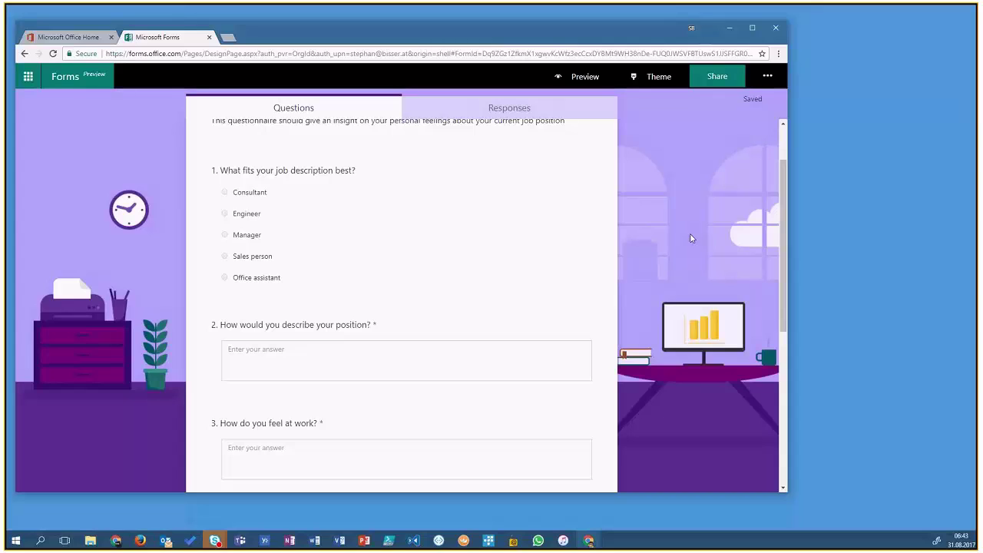
scroll(690, 238, "up", 1)
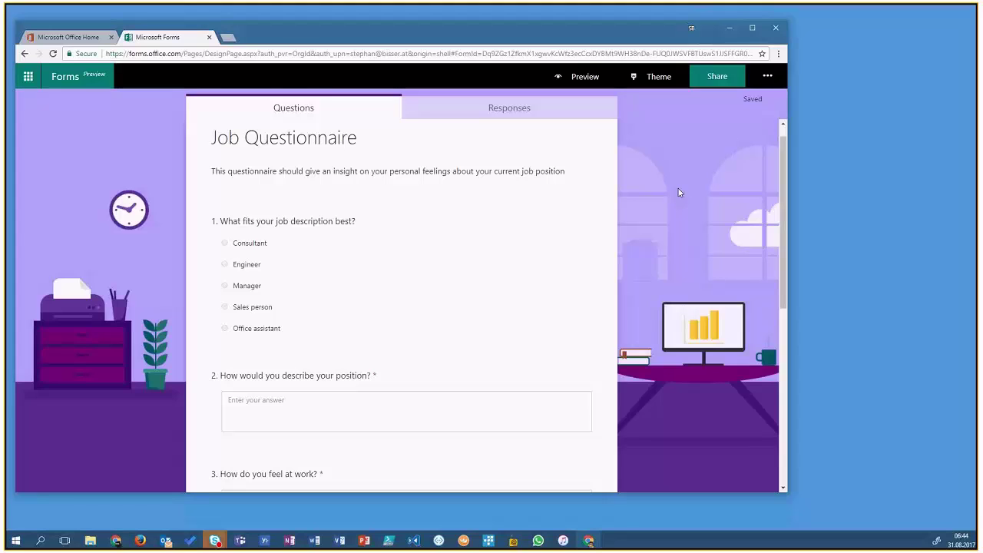
- Preview the form as it appears on a computer and look through all five questions
left_click(585, 76)
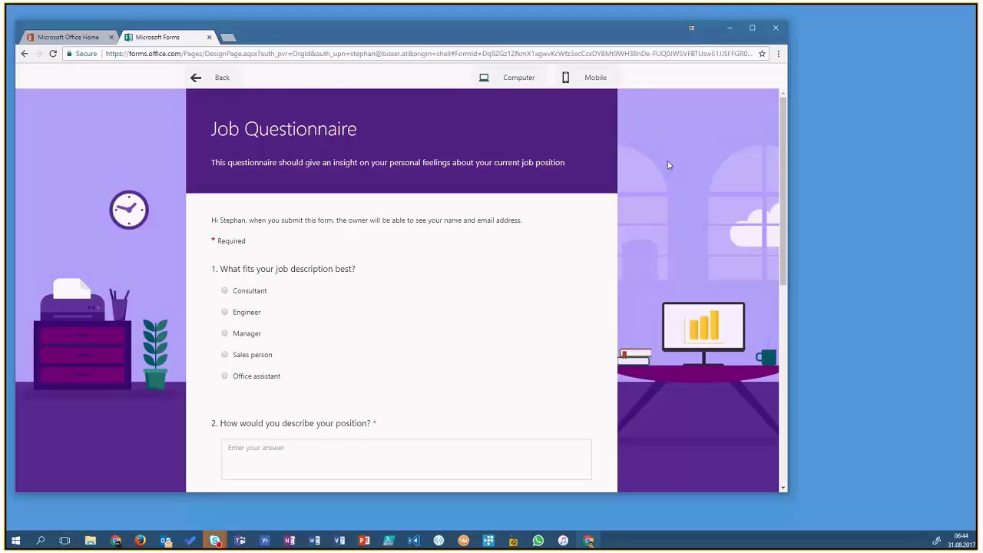
scroll(668, 164, "down", 3)
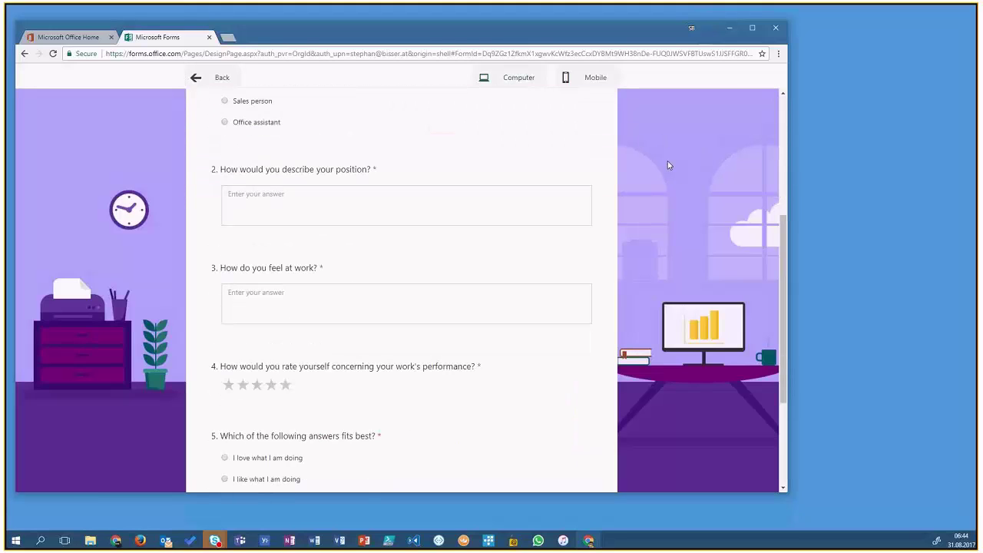
scroll(651, 300, "down", 2)
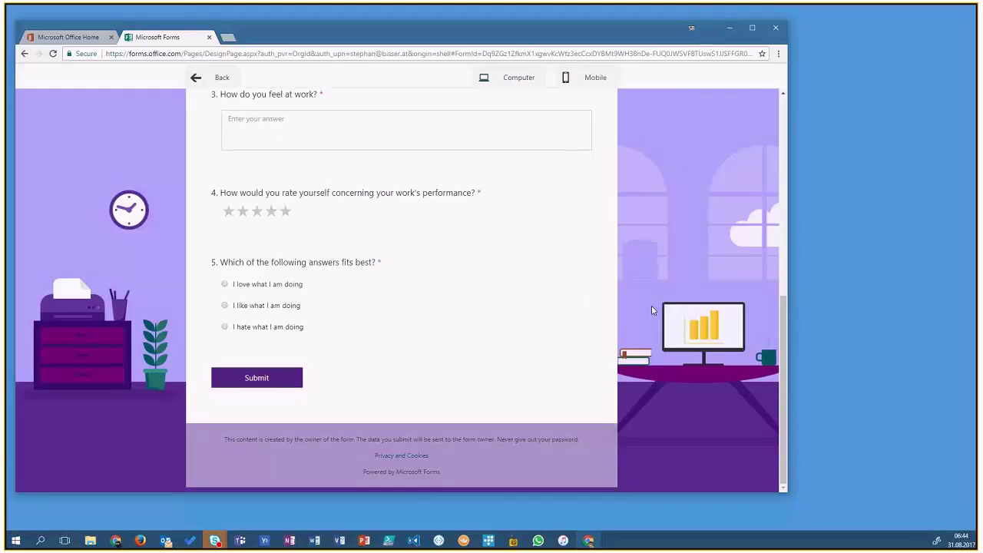
scroll(652, 311, "up", 5)
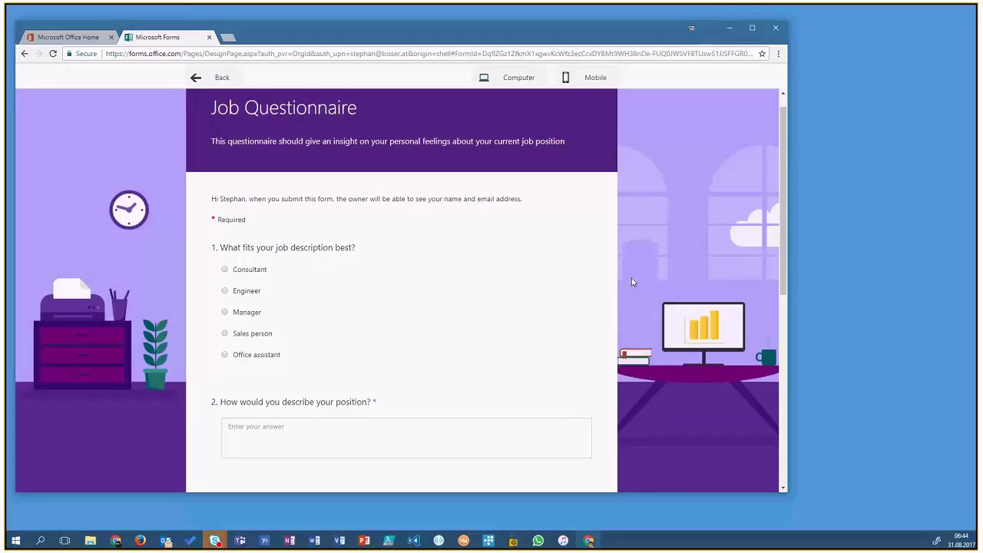
scroll(632, 281, "down", 4)
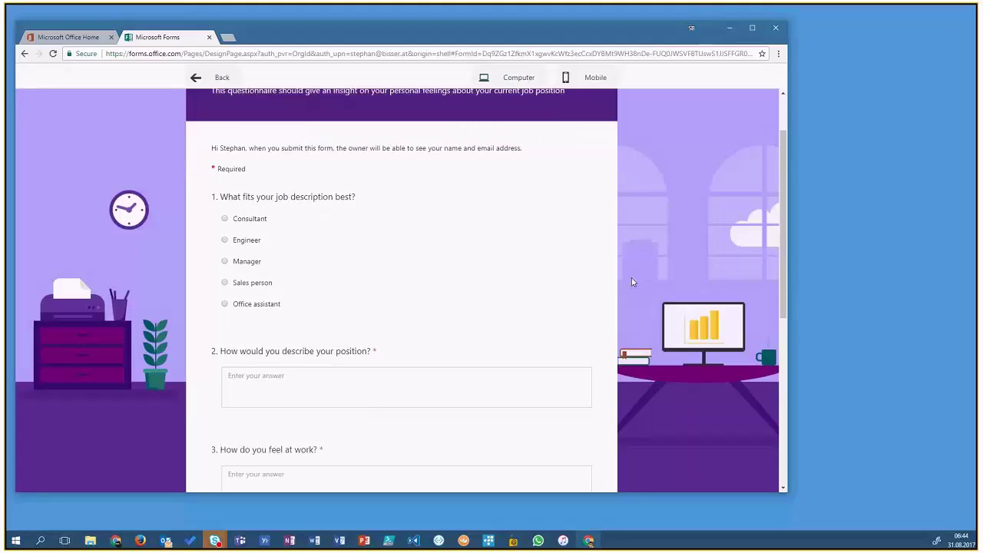
- Preview the form as it appears on a mobile device, look through it, and return to editing
left_click(569, 79)
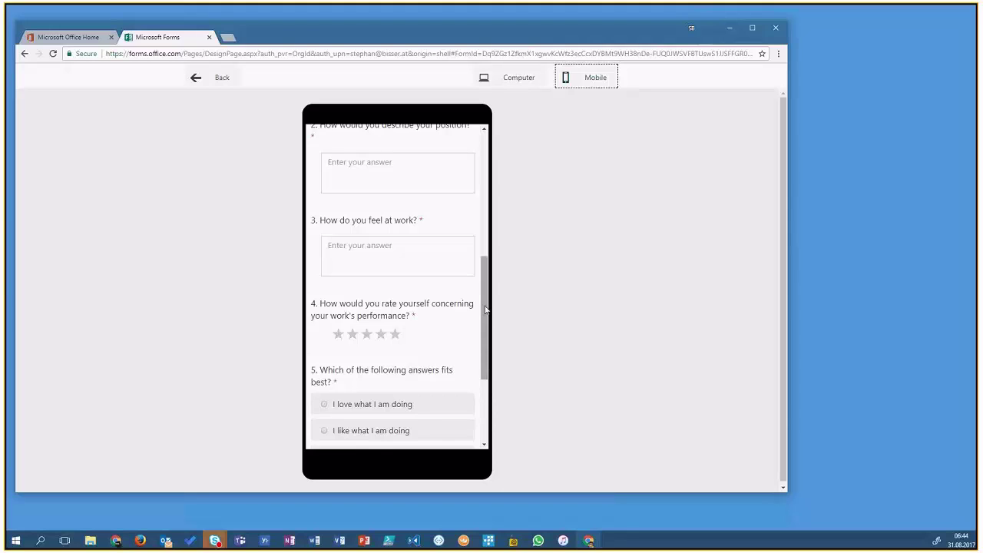
left_click_drag(486, 308, 482, 248)
scroll(482, 252, "up", 5)
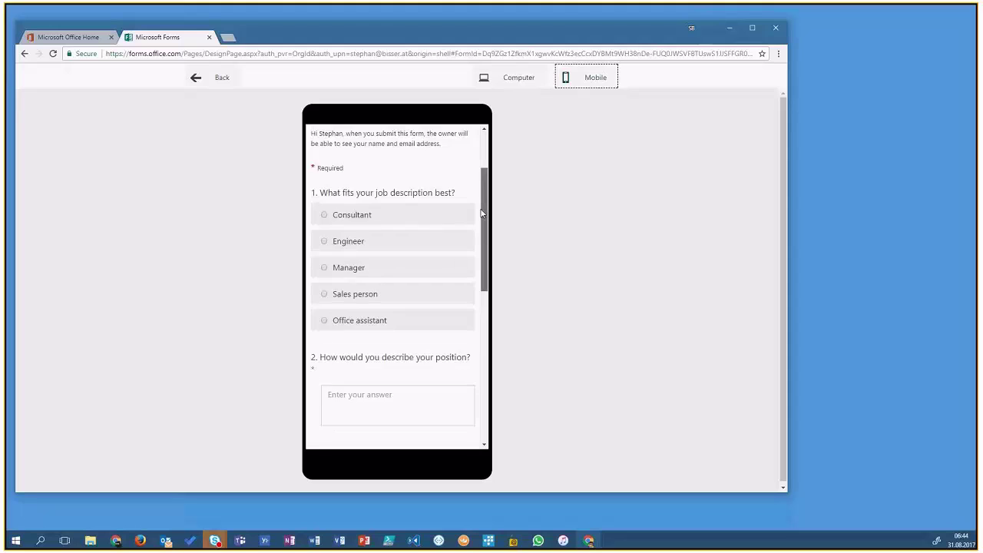
scroll(494, 270, "down", 6)
scroll(494, 272, "down", 3)
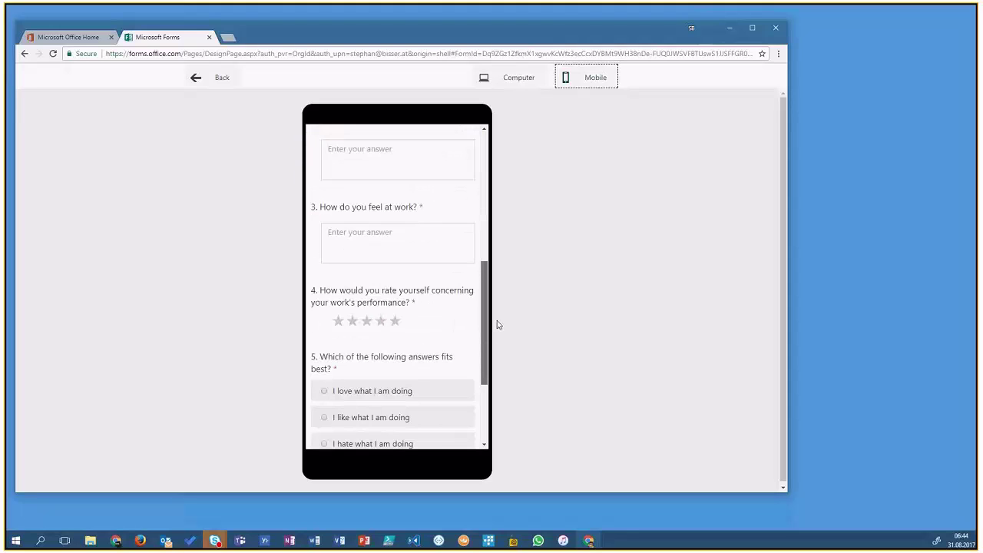
scroll(496, 353, "down", 4)
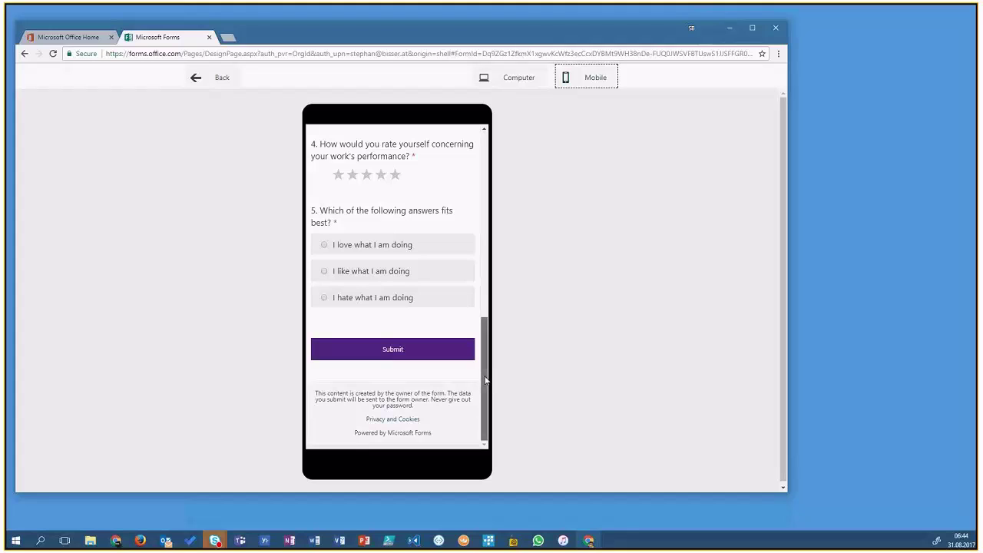
left_click_drag(485, 379, 479, 191)
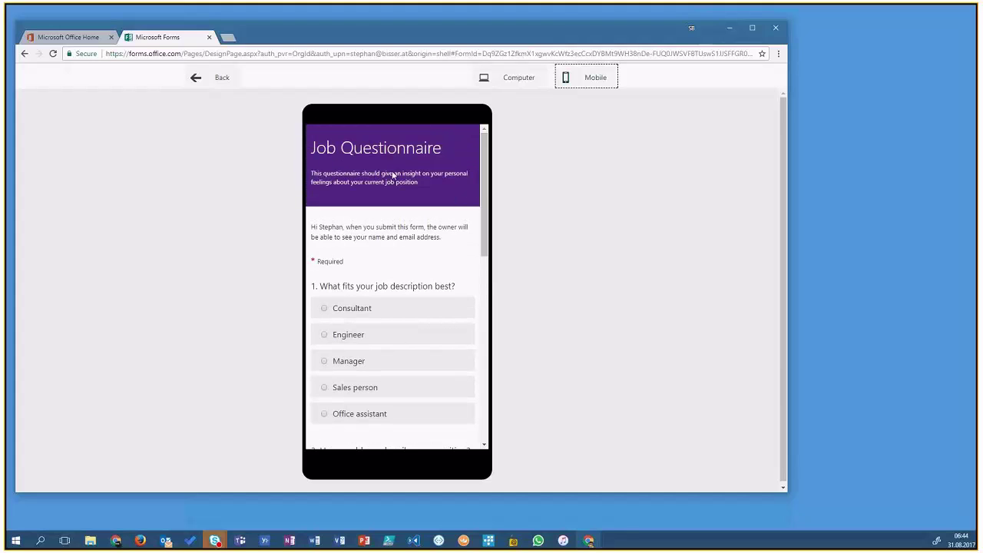
left_click(196, 84)
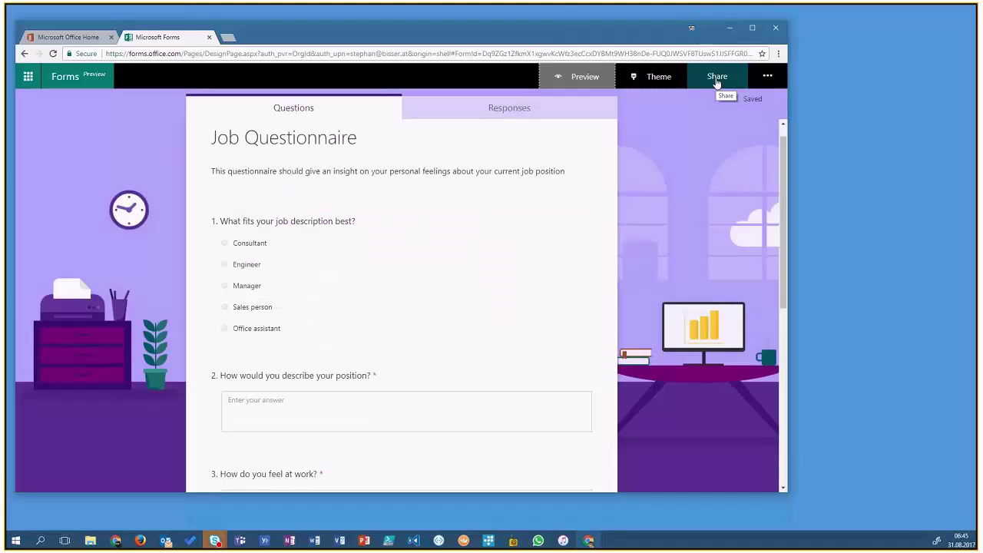
- Examine the form's sharing options, including who can respond, the response link, the QR code and the embed code
left_click(716, 79)
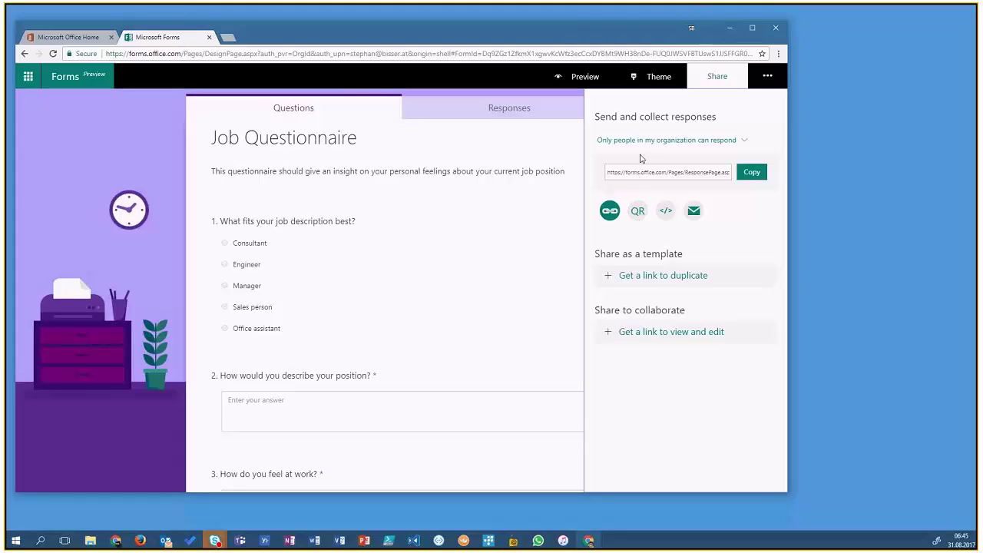
left_click(744, 141)
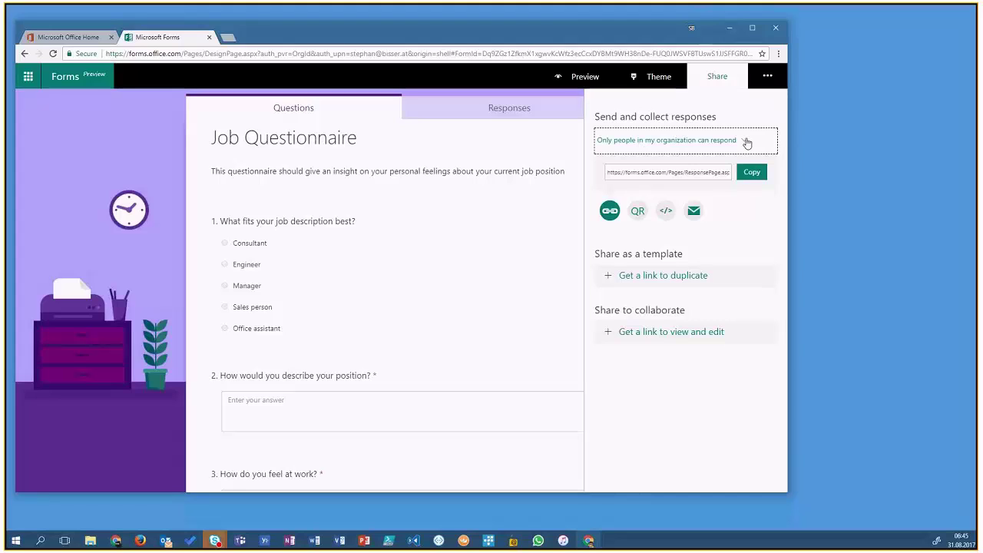
left_click(737, 225)
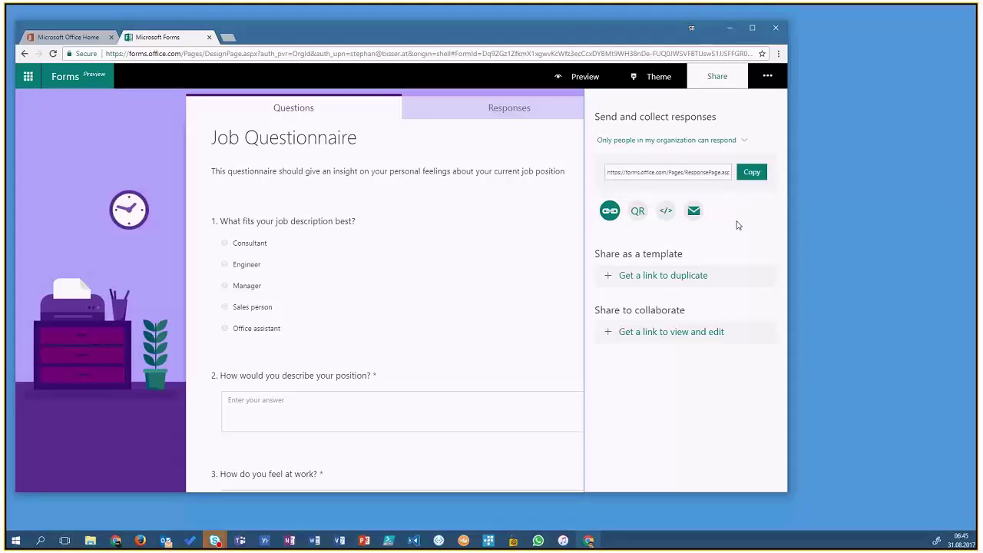
left_click(645, 210)
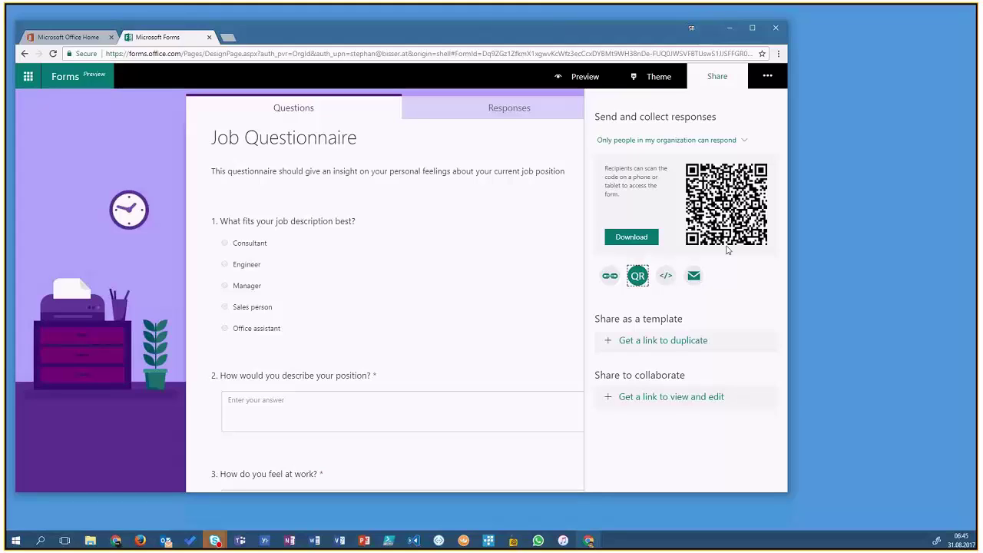
left_click(668, 275)
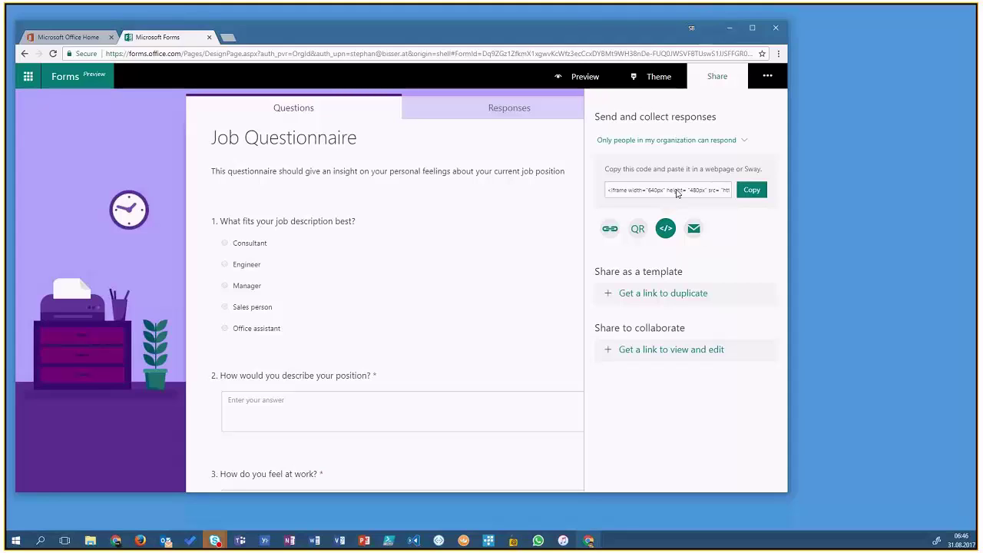
- Generate an email invitation for the form in Outlook, then close the message without saving it
left_click(695, 226)
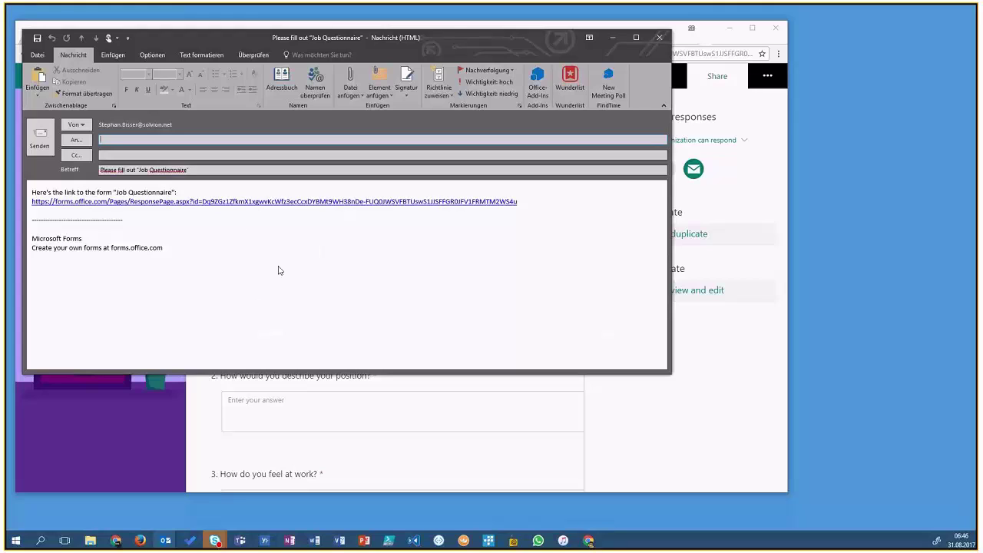
left_click(659, 40)
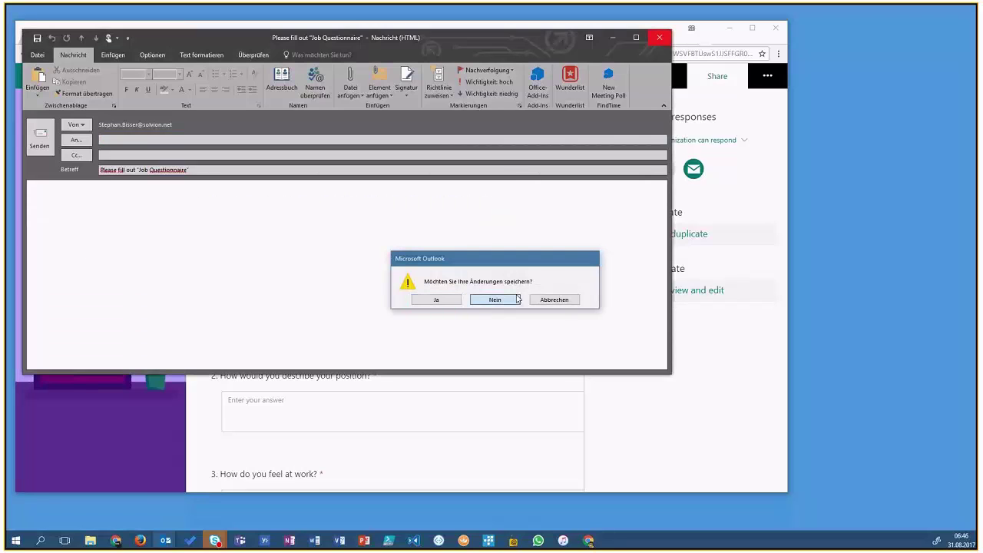
left_click(517, 300)
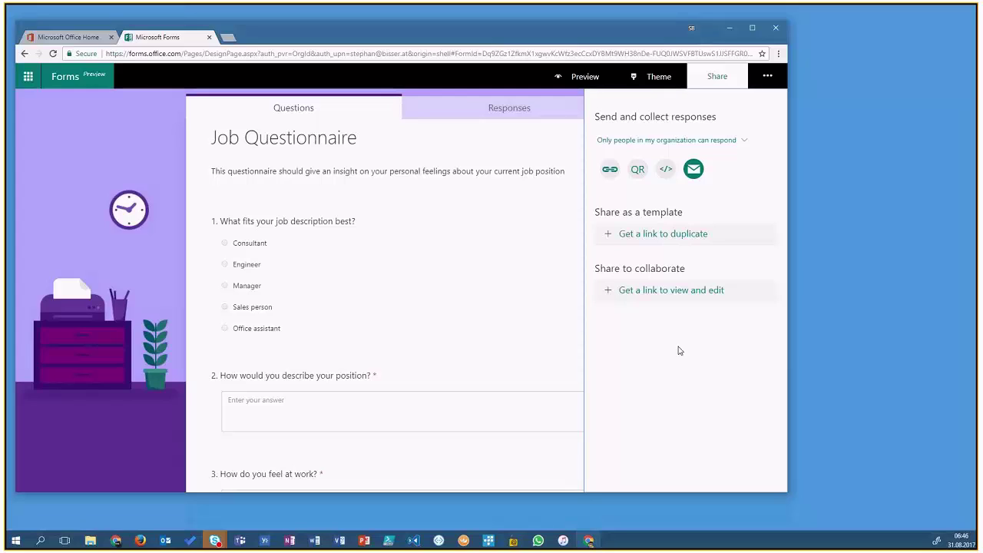
- Allow anyone with the link to respond to the form and close the sharing options
left_click(735, 139)
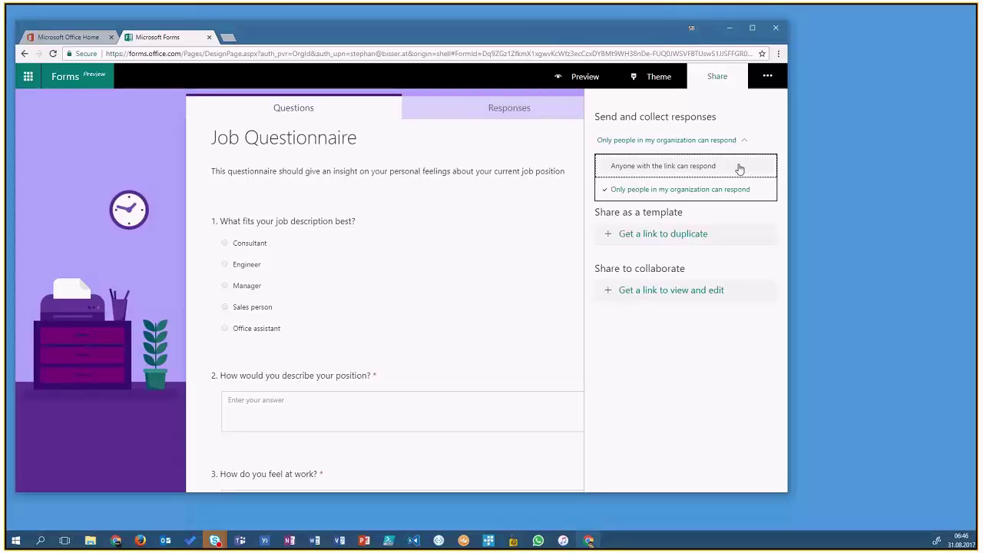
left_click(739, 166)
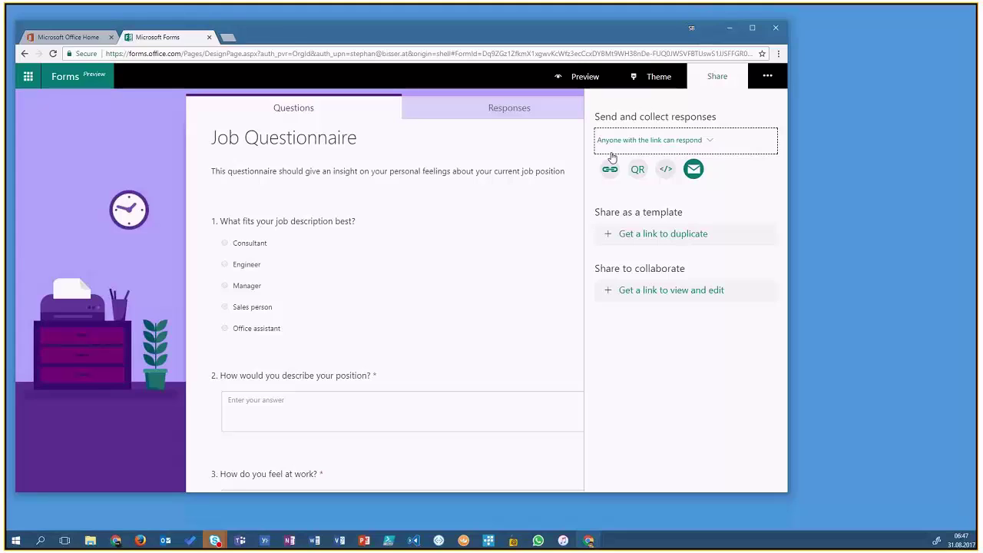
left_click(146, 171)
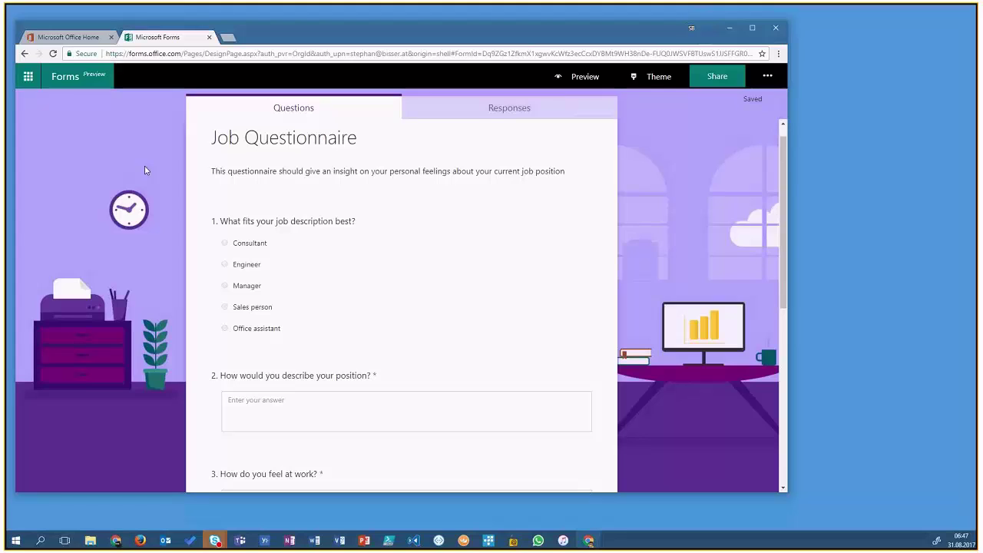
- Open the Job Questionnaire's responses overview
left_click(480, 110)
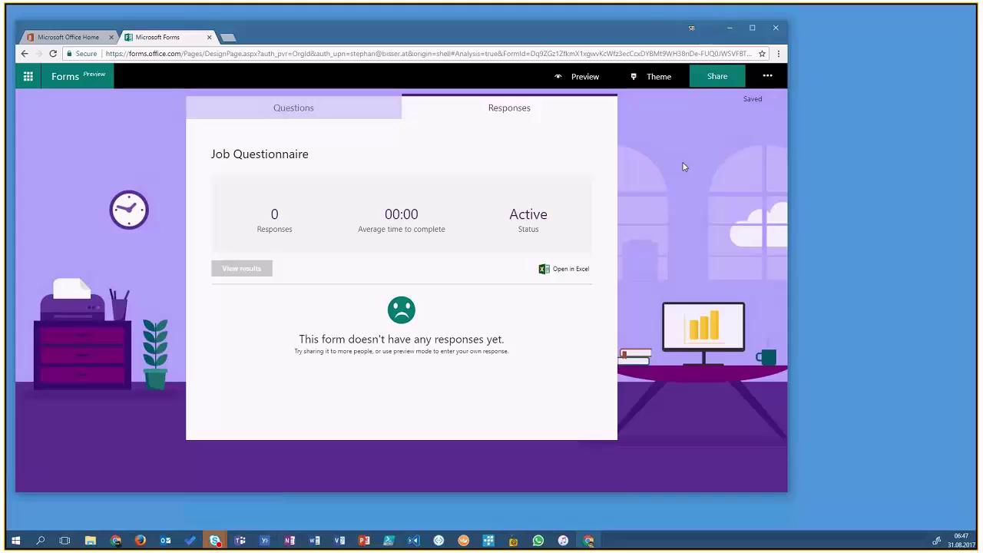